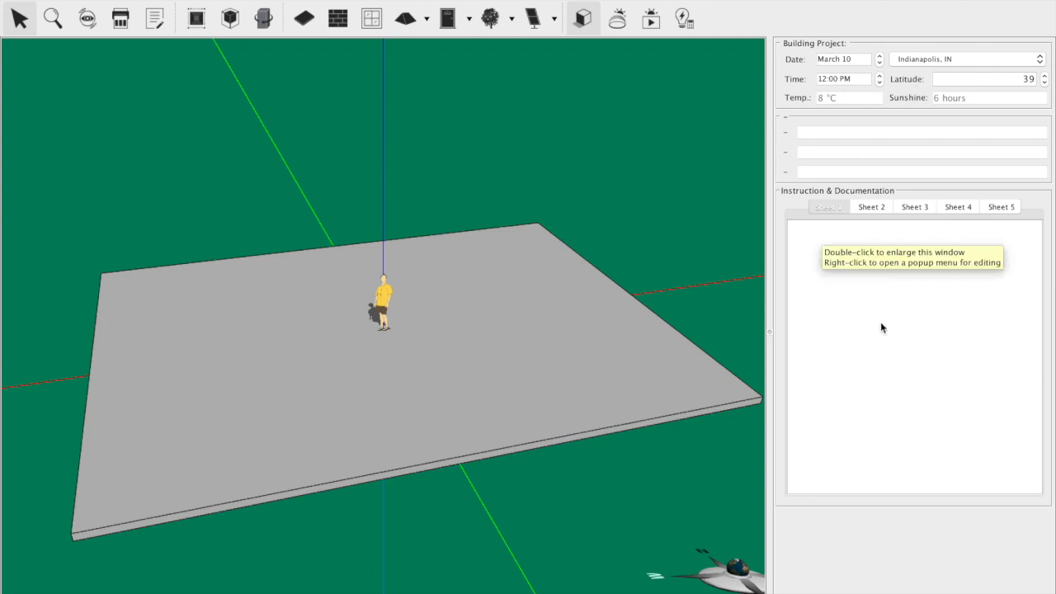
pyautogui.click(947, 58)
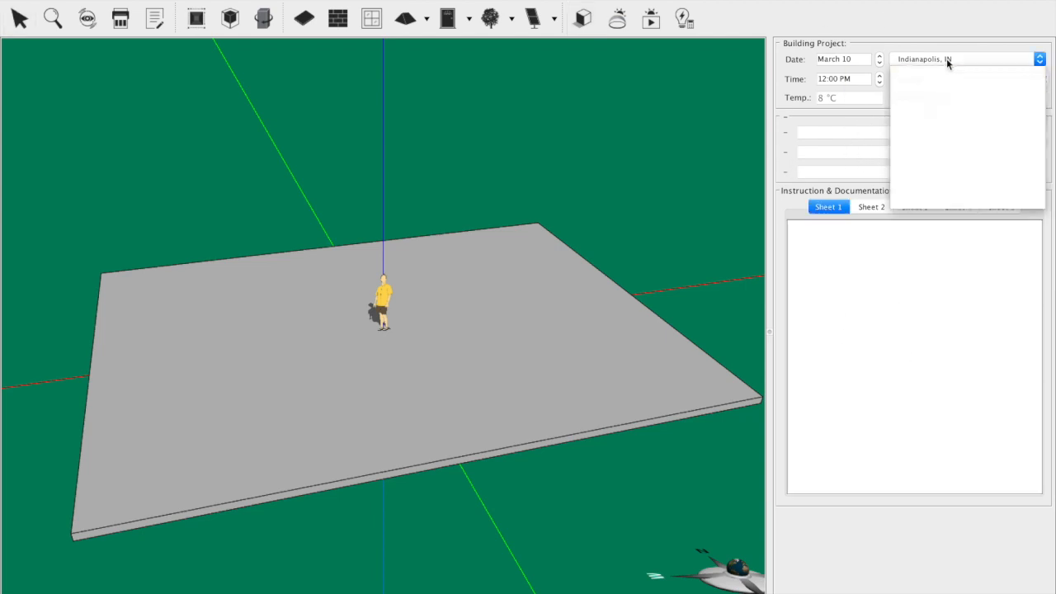
pyautogui.click(850, 129)
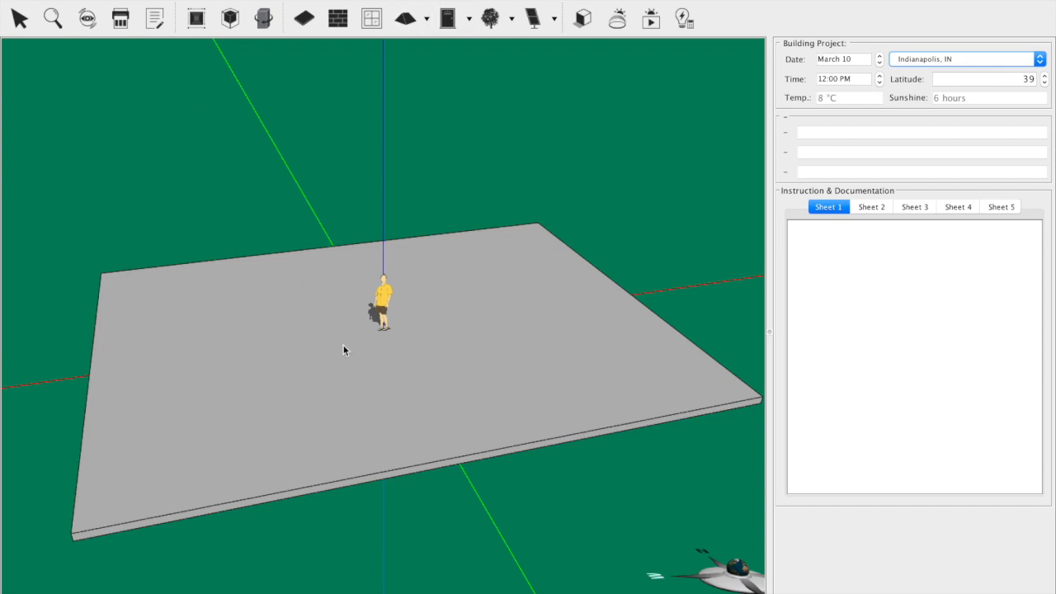
# Step: Draw a west wall about 6 m long and an adjoining south wall about 8.5 m long on the foundation
pyautogui.moveTo(330, 431)
pyautogui.mouseDown()
pyautogui.moveTo(262, 423)
pyautogui.moveTo(324, 428)
pyautogui.mouseUp()
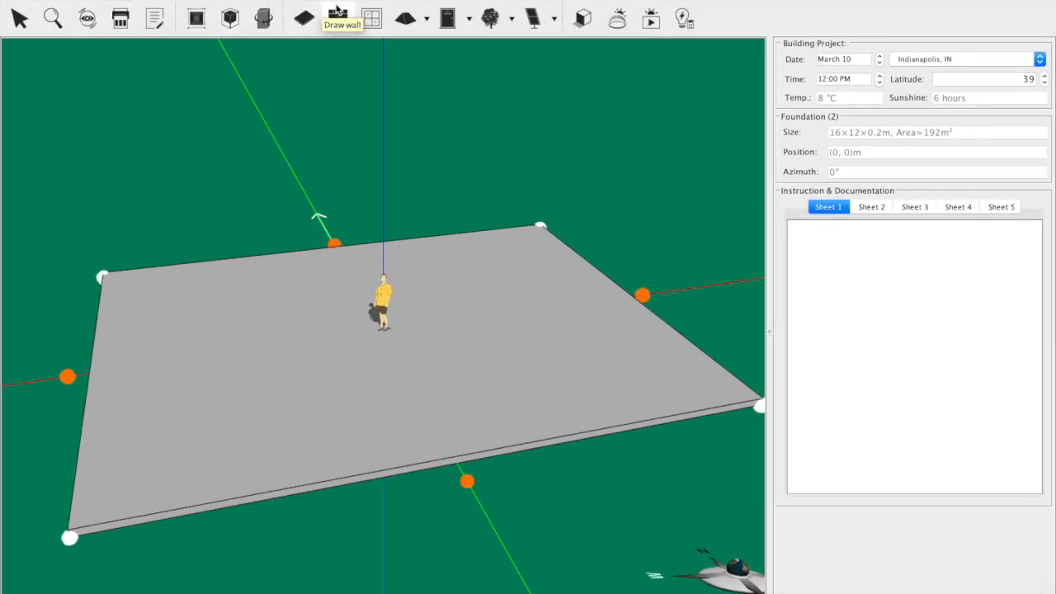
pyautogui.click(340, 16)
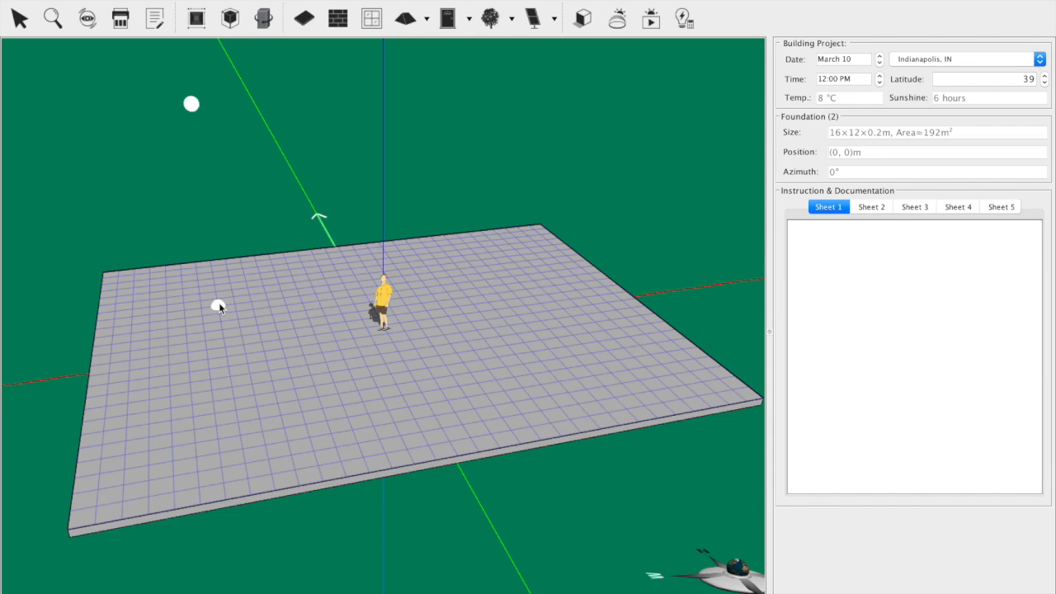
pyautogui.moveTo(218, 303); pyautogui.dragTo(235, 414)
pyautogui.click(344, 16)
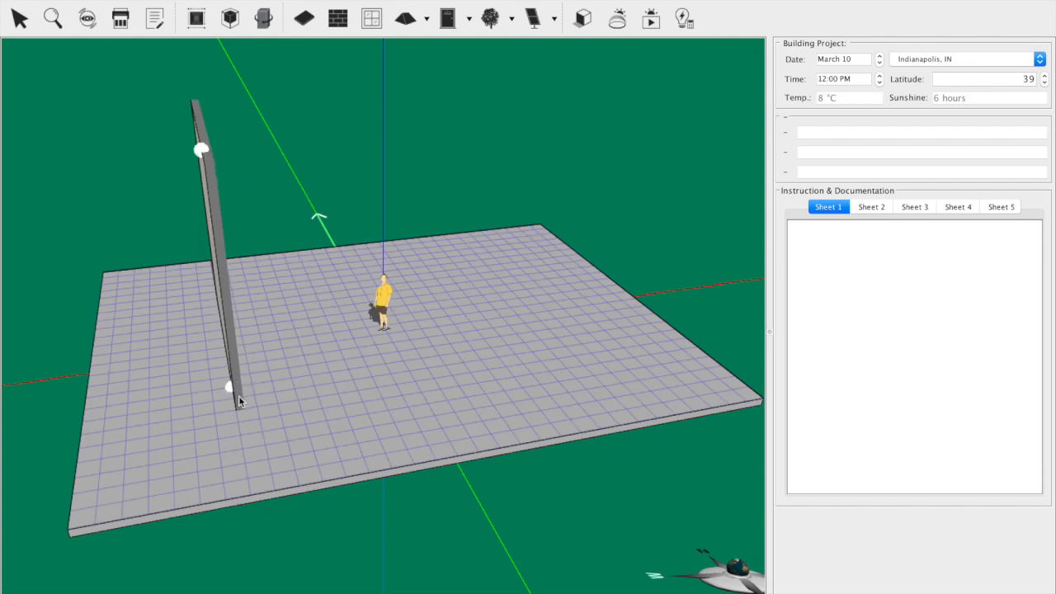
pyautogui.moveTo(240, 401); pyautogui.dragTo(565, 352)
# Step: Draw the east and north walls between the open wall ends to close the rectangular room
pyautogui.moveTo(521, 540); pyautogui.dragTo(251, 547)
pyautogui.click(340, 18)
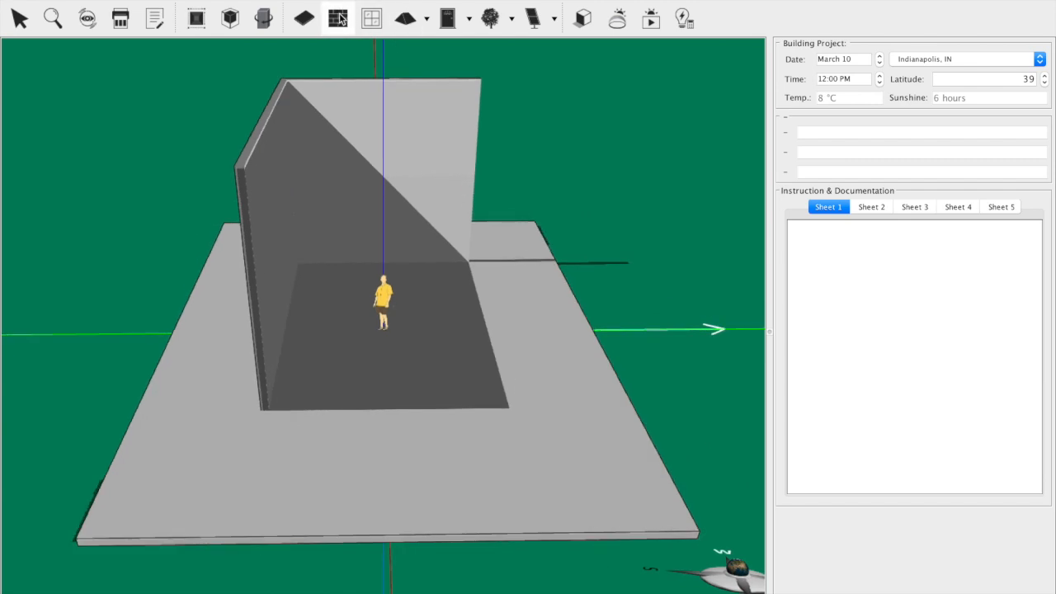
pyautogui.moveTo(272, 410); pyautogui.dragTo(510, 407)
pyautogui.moveTo(451, 500); pyautogui.dragTo(248, 487)
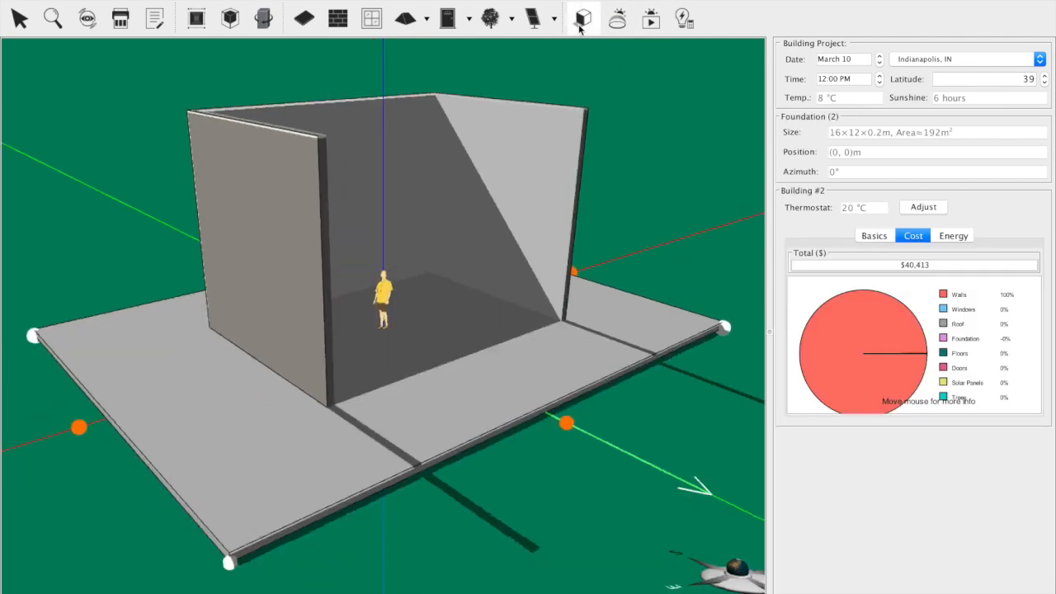
pyautogui.click(339, 19)
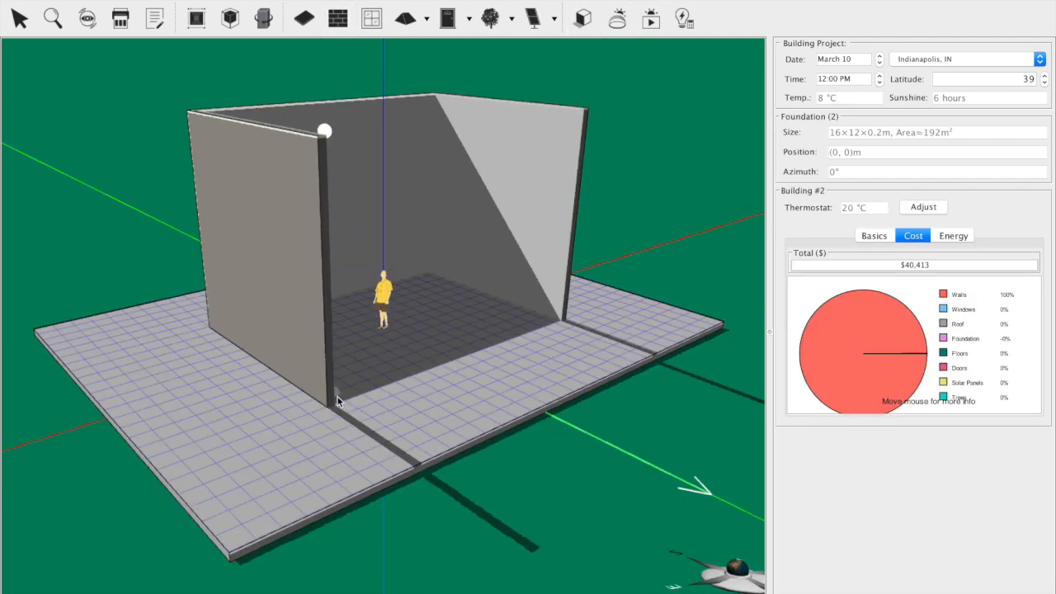
pyautogui.moveTo(337, 406); pyautogui.dragTo(559, 321)
# Step: Resize the building vertically so its walls are about 3.8 m high
pyautogui.moveTo(193, 380); pyautogui.dragTo(481, 407)
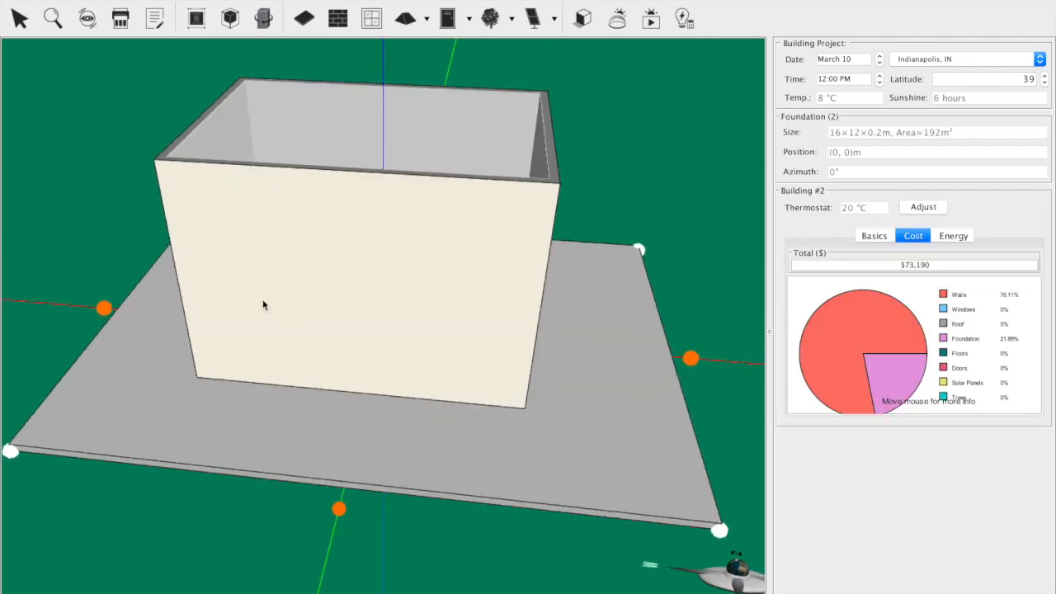
pyautogui.click(226, 262)
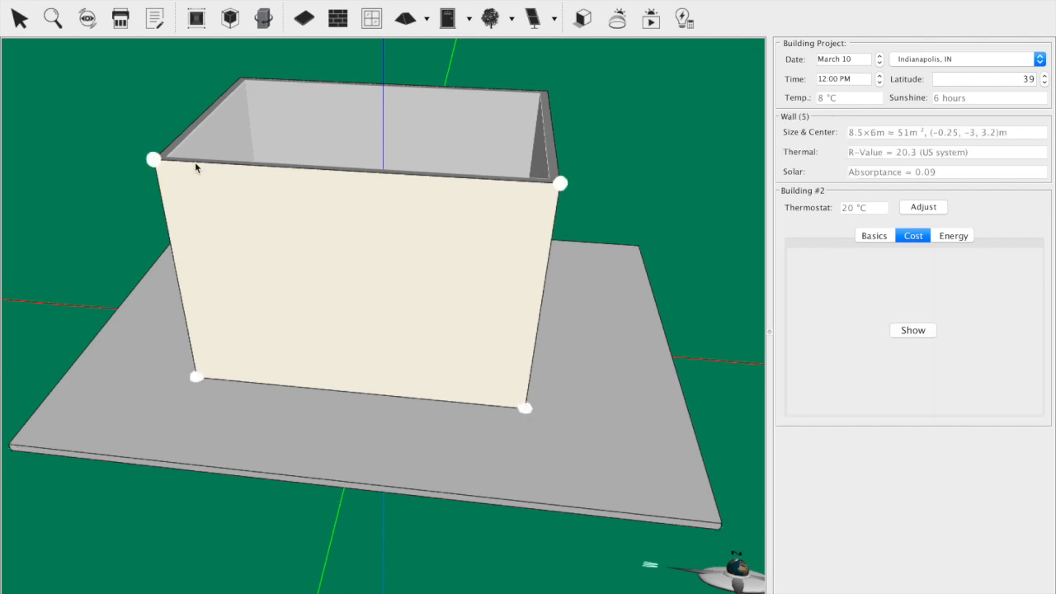
pyautogui.moveTo(53, 294); pyautogui.dragTo(268, 146)
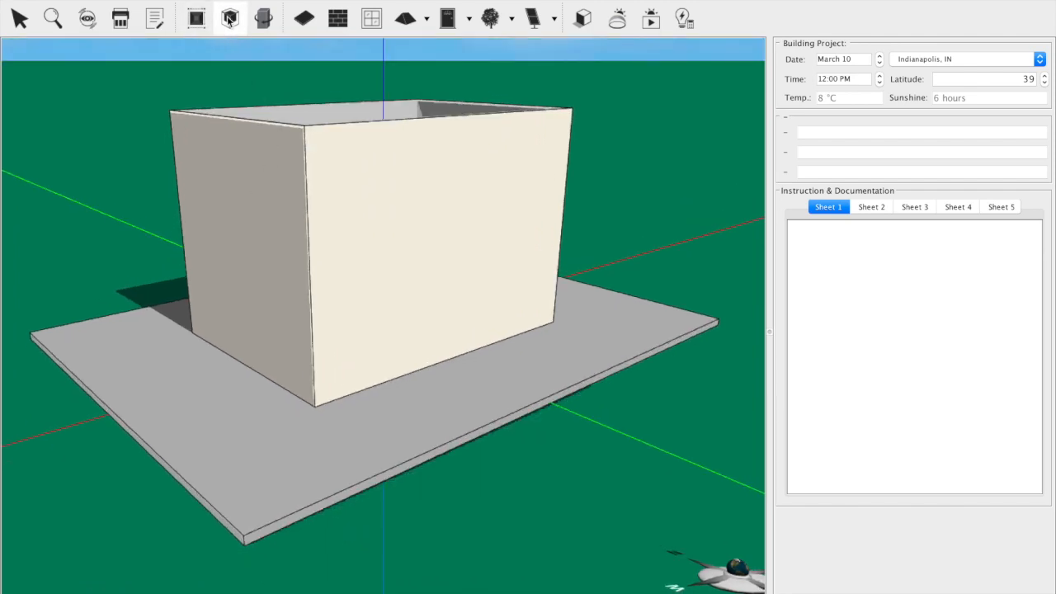
pyautogui.click(238, 154)
pyautogui.moveTo(212, 157); pyautogui.dragTo(218, 244)
pyautogui.moveTo(211, 281); pyautogui.dragTo(206, 336)
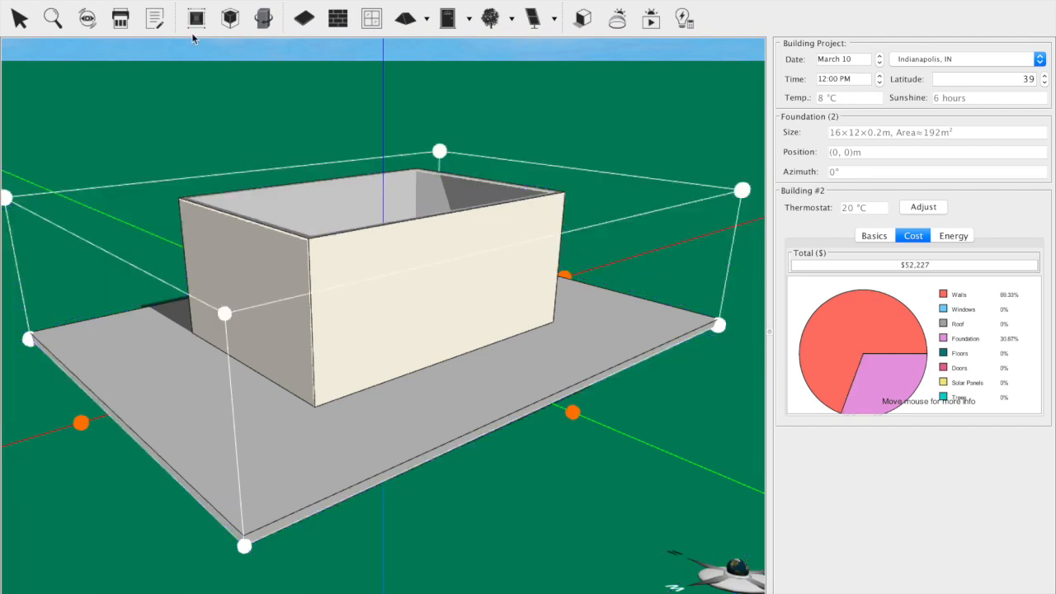
# Step: Turn on the dimension annotations, leave Resize mode and select the building's south wall
pyautogui.click(197, 20)
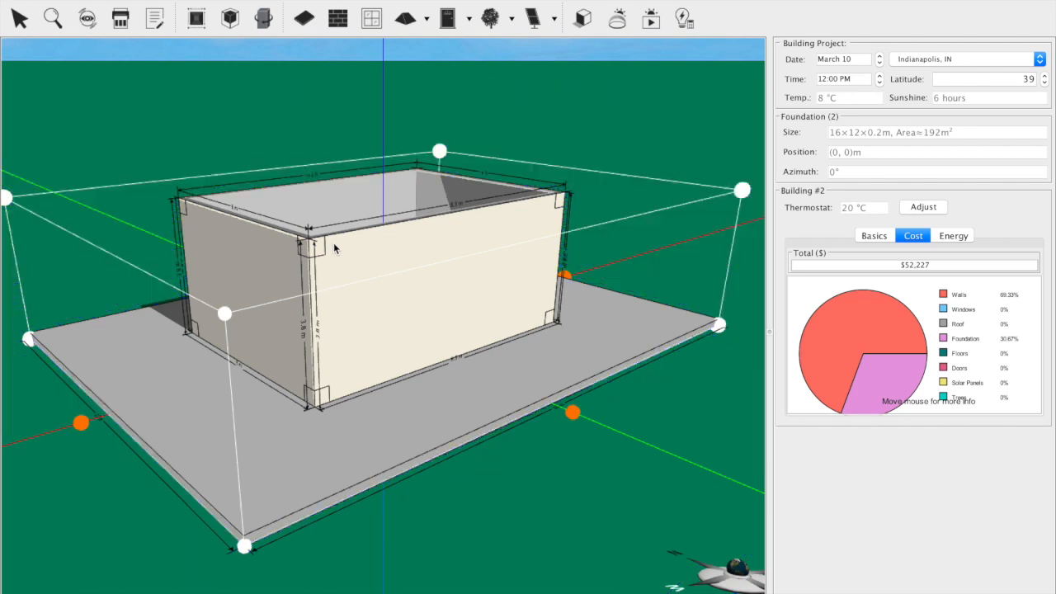
pyautogui.click(229, 19)
pyautogui.click(359, 308)
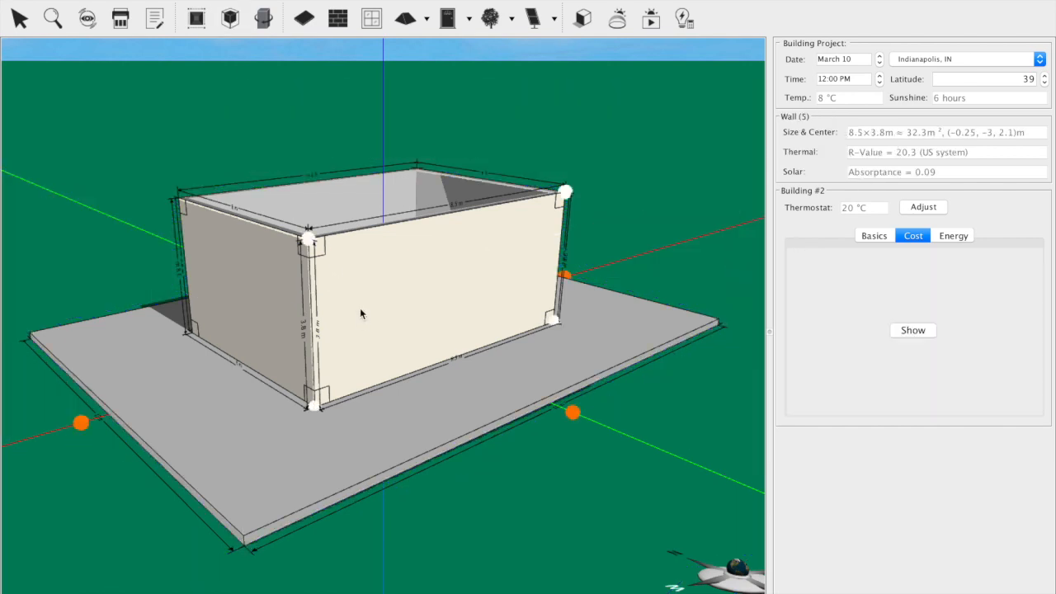
pyautogui.rightClick(365, 286)
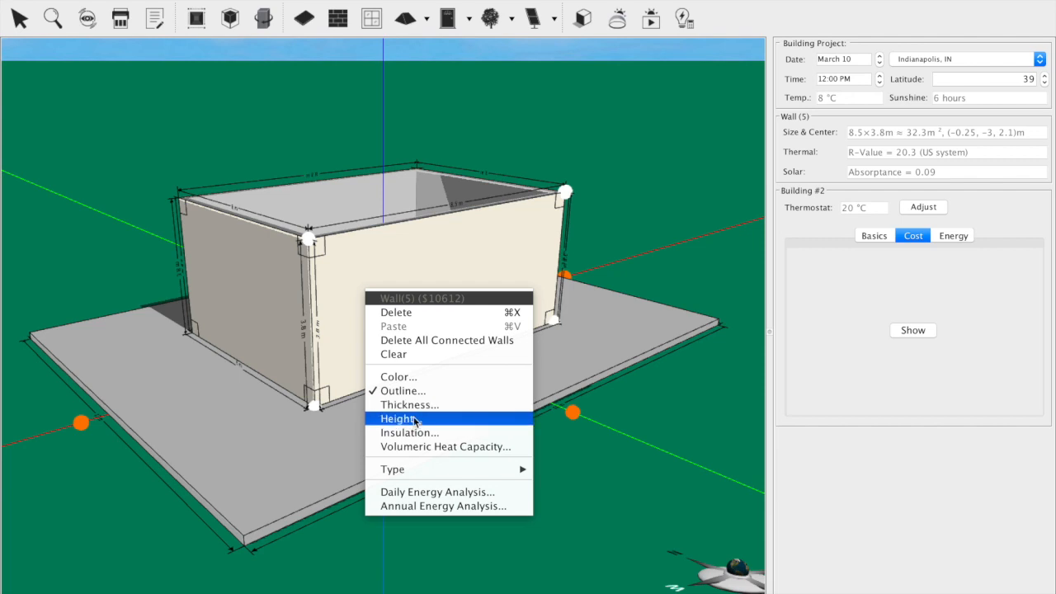
pyautogui.click(335, 288)
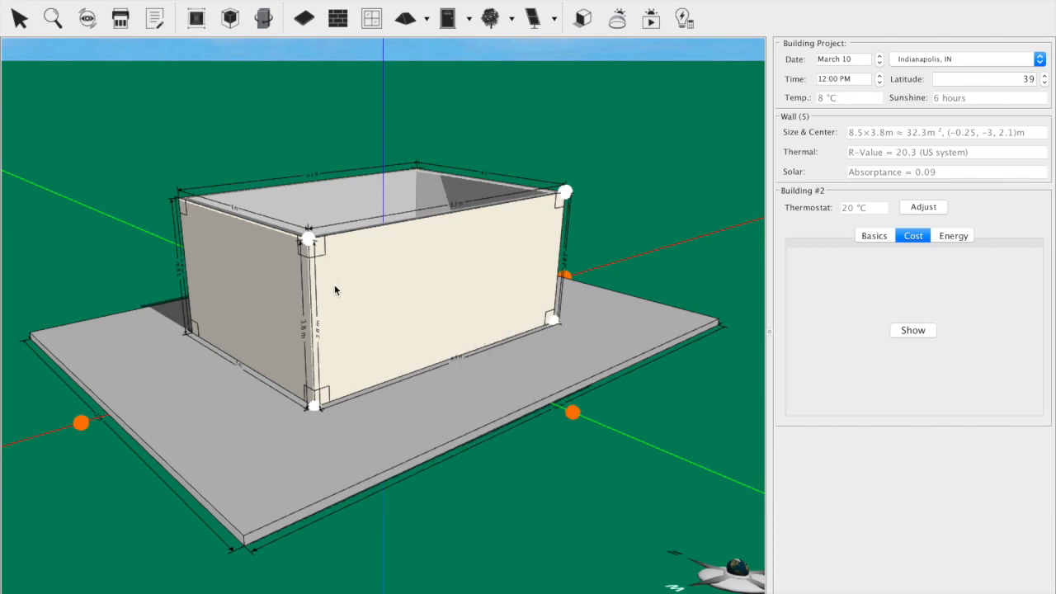
# Step: Add a hip roof on top of the four walls
pyautogui.moveTo(477, 460); pyautogui.dragTo(469, 42)
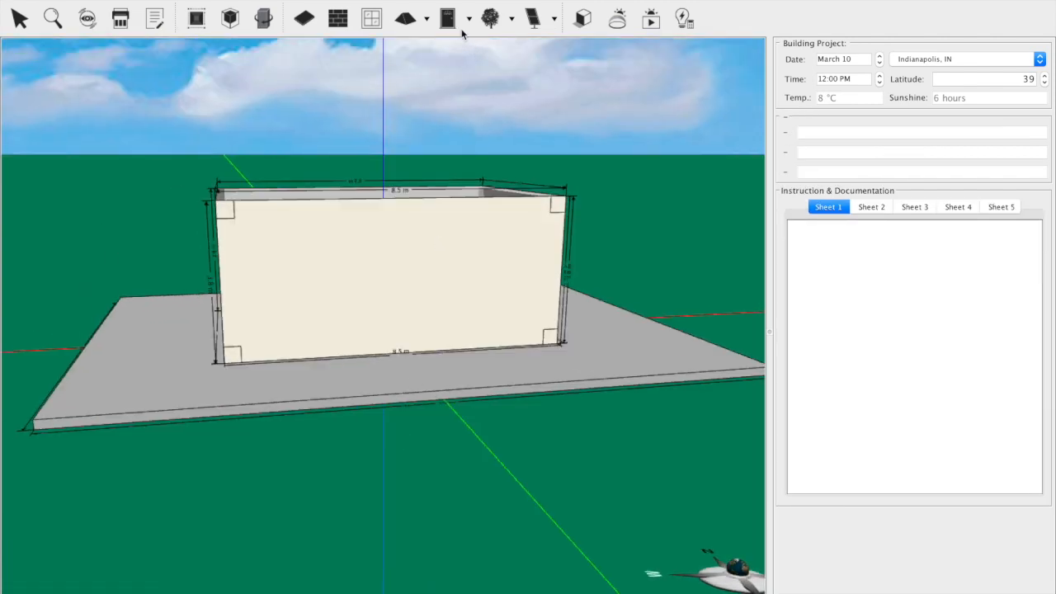
pyautogui.moveTo(425, 407); pyautogui.dragTo(423, 486)
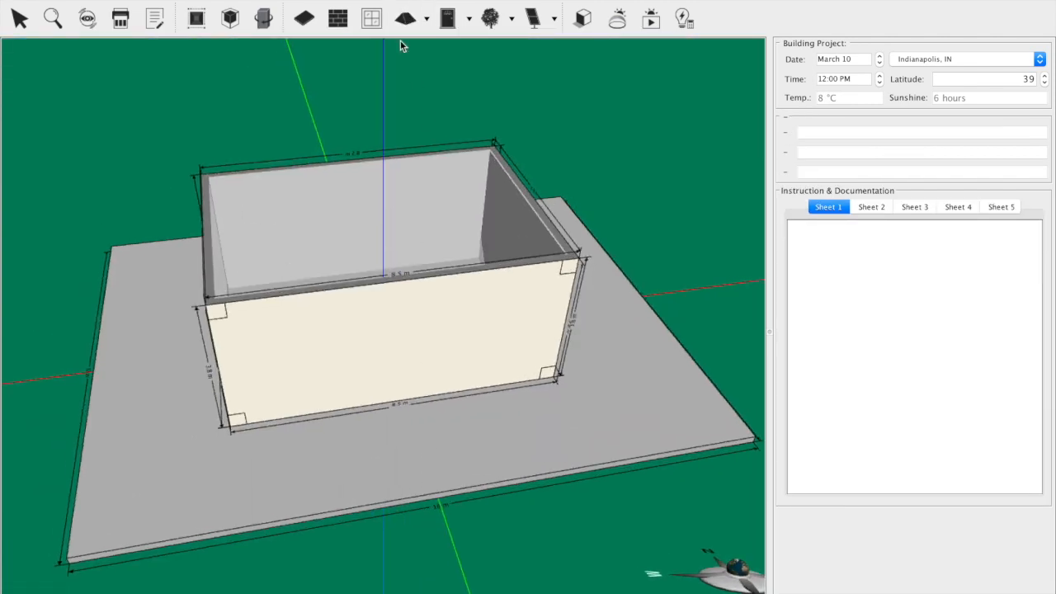
pyautogui.click(404, 19)
pyautogui.click(346, 229)
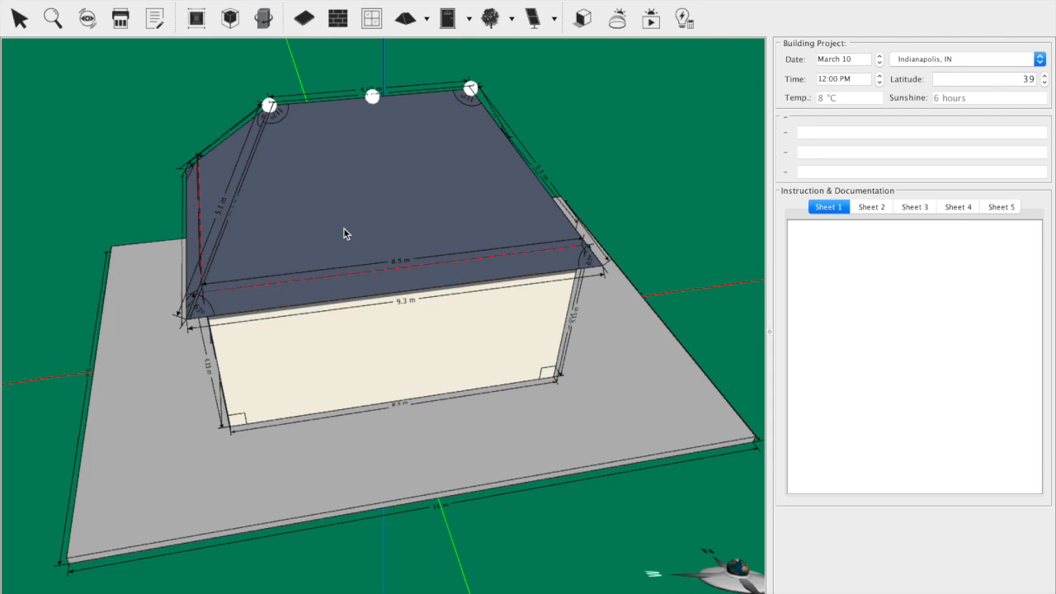
pyautogui.moveTo(44, 324); pyautogui.dragTo(165, 337)
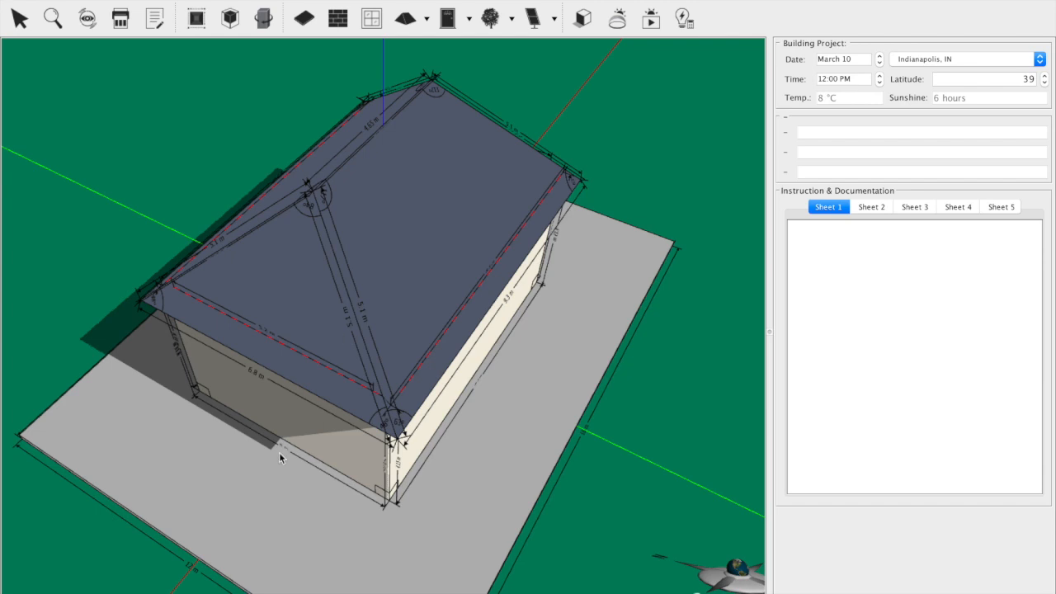
pyautogui.moveTo(123, 571); pyautogui.dragTo(73, 517)
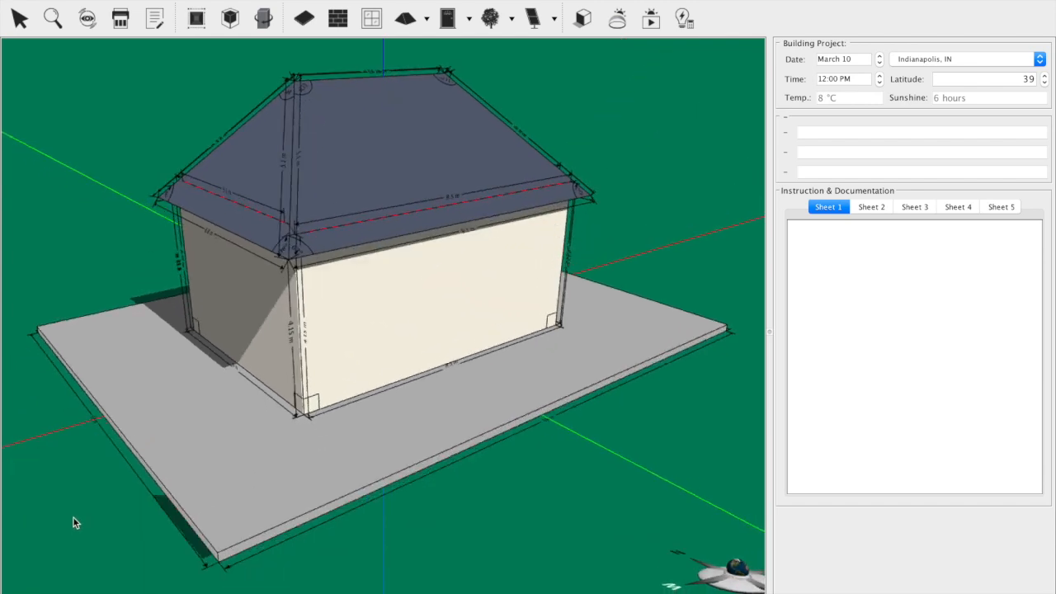
pyautogui.moveTo(142, 467); pyautogui.dragTo(250, 422)
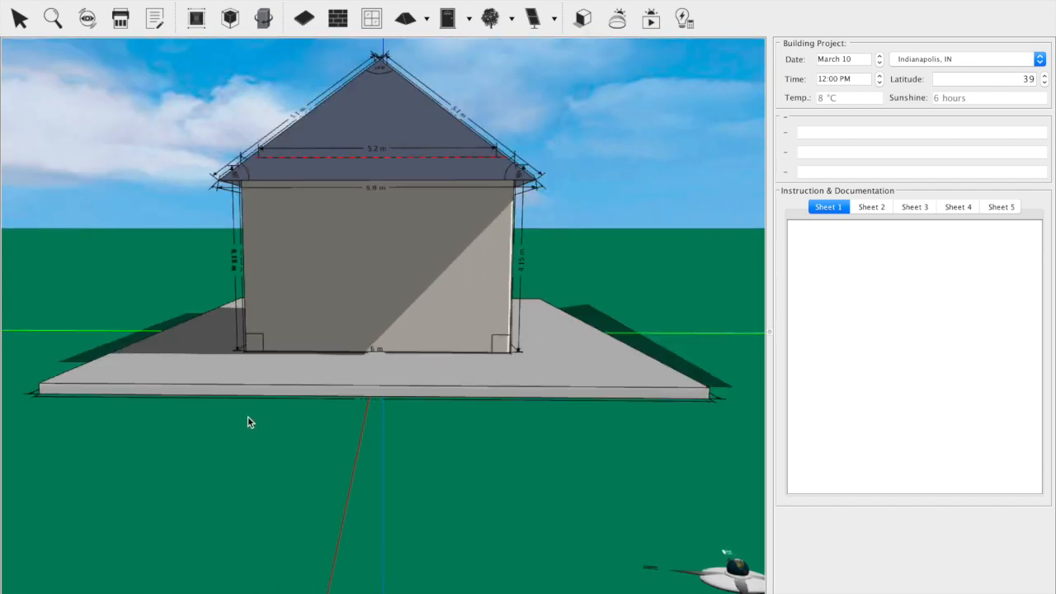
# Step: Resize the foundation to about 15 by 16 m
pyautogui.moveTo(315, 419); pyautogui.dragTo(175, 446)
pyautogui.click(175, 446)
pyautogui.moveTo(35, 482); pyautogui.dragTo(41, 593)
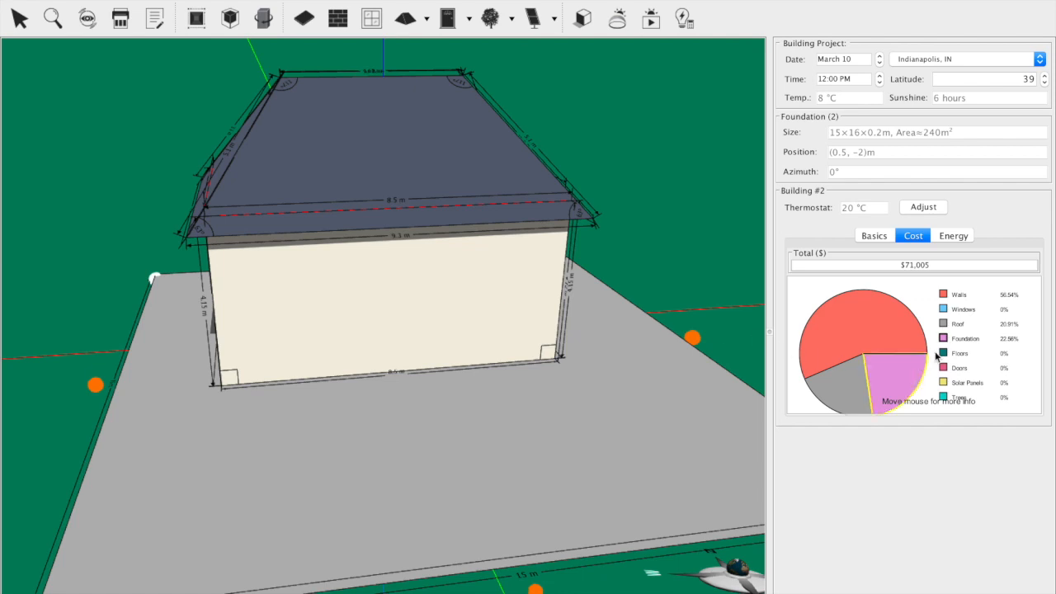
# Step: Examine the building's basics, energy section and cost breakdown, and the editing options of its south wall
pyautogui.click(873, 237)
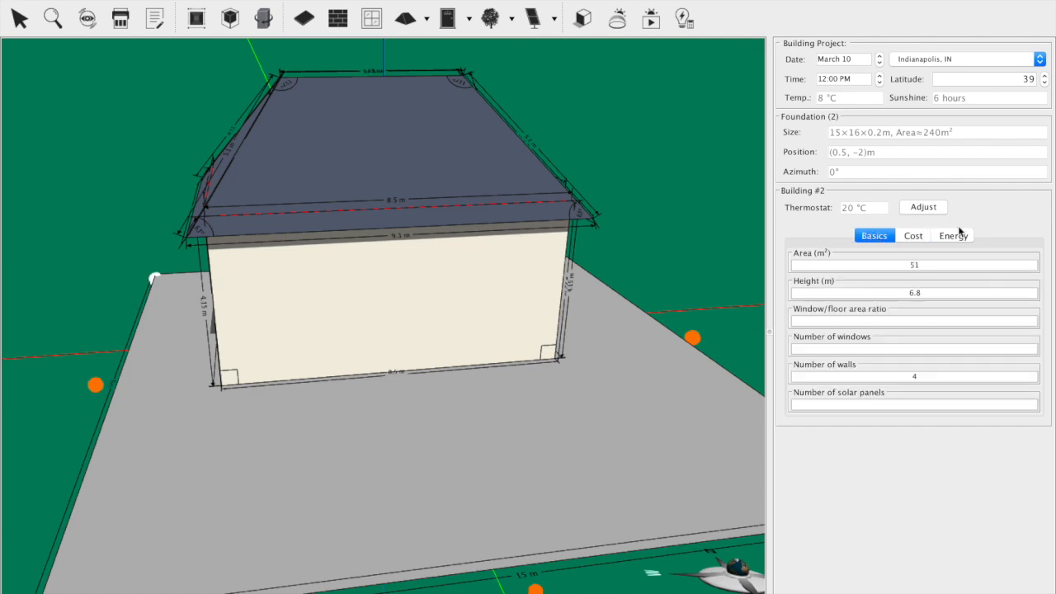
pyautogui.click(951, 238)
pyautogui.click(915, 236)
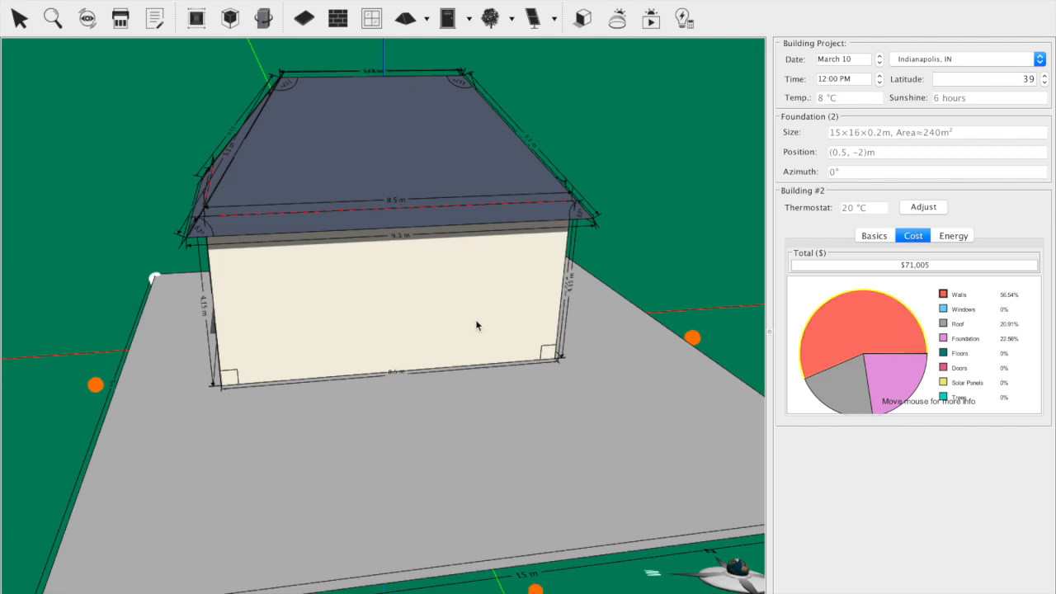
pyautogui.moveTo(825, 304)
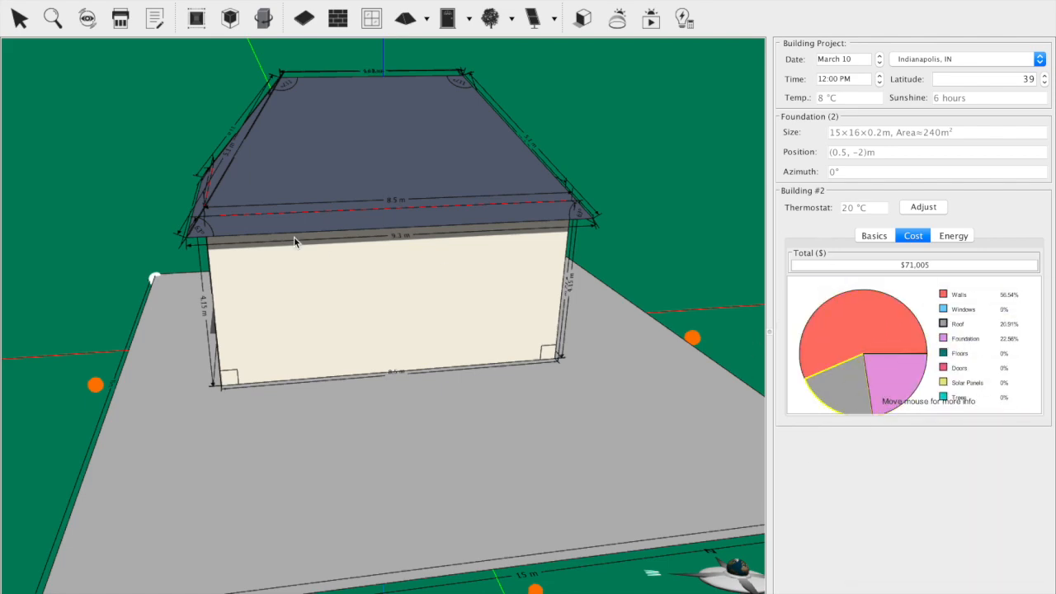
pyautogui.moveTo(34, 389); pyautogui.dragTo(368, 401)
pyautogui.click(376, 437)
pyautogui.rightClick(376, 438)
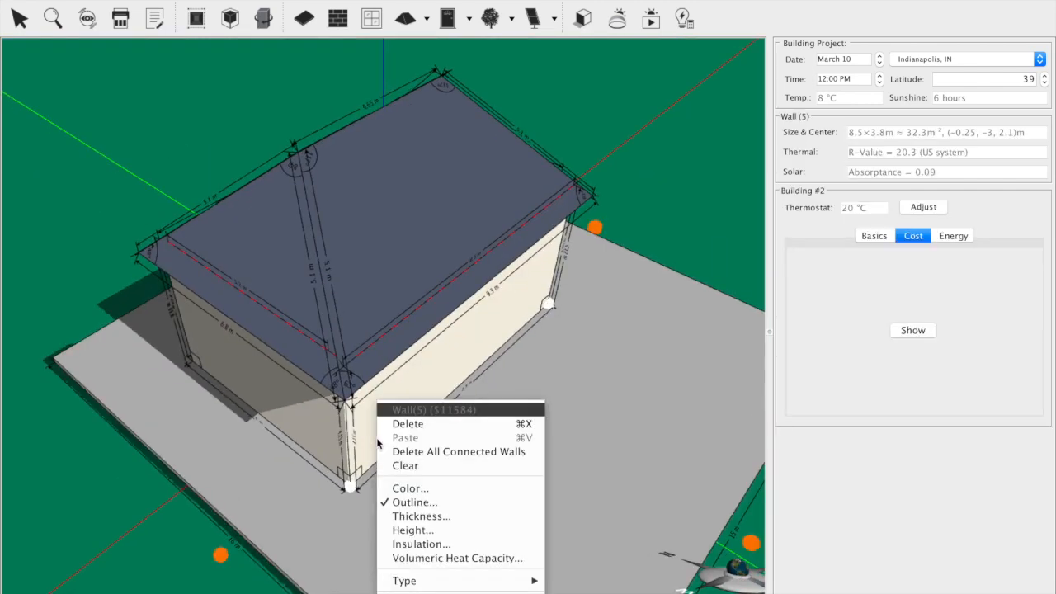
pyautogui.click(158, 498)
pyautogui.moveTo(176, 541); pyautogui.dragTo(140, 505)
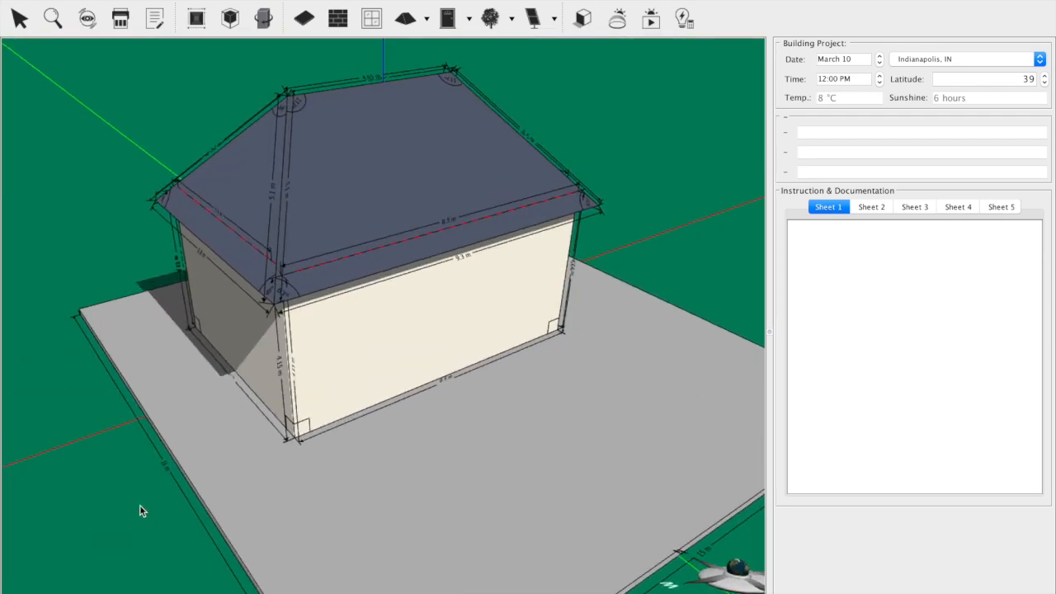
# Step: Apply the Brick Wall texture to the buildings
pyautogui.click(338, 334)
pyautogui.click(169, 0)
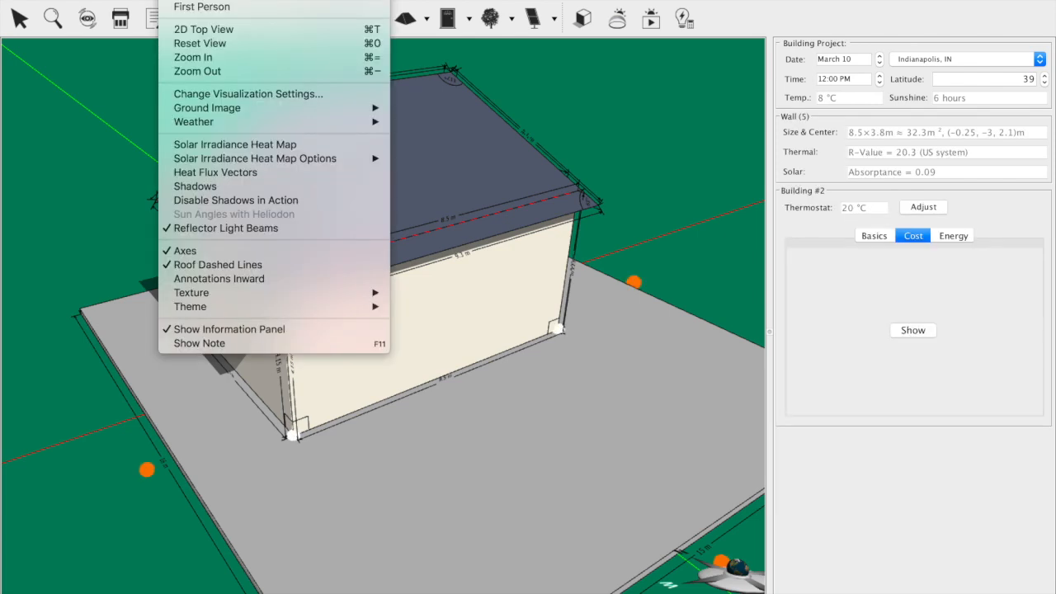
pyautogui.moveTo(245, 294)
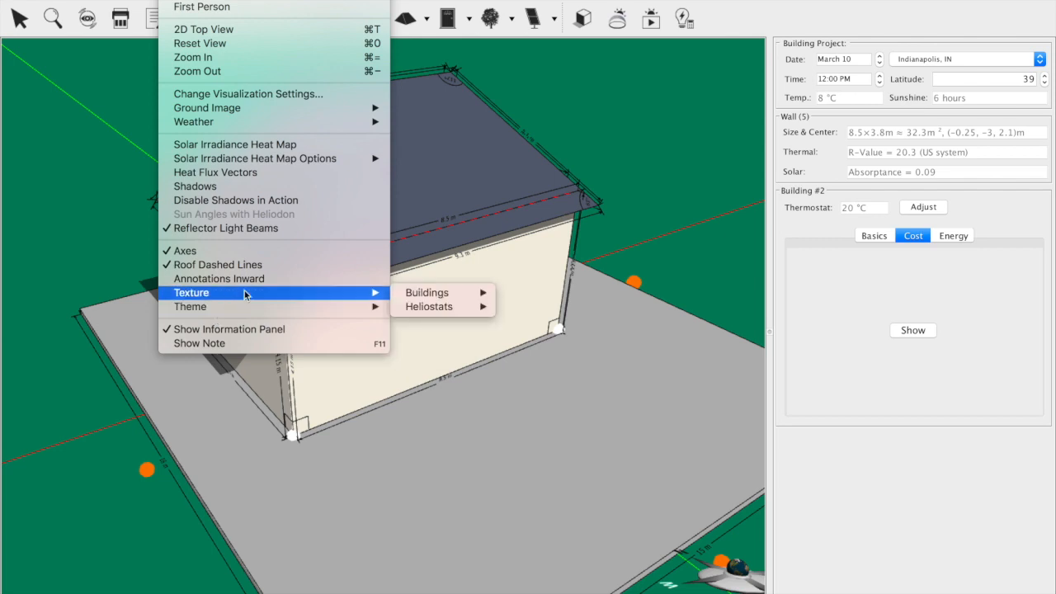
pyautogui.moveTo(438, 294)
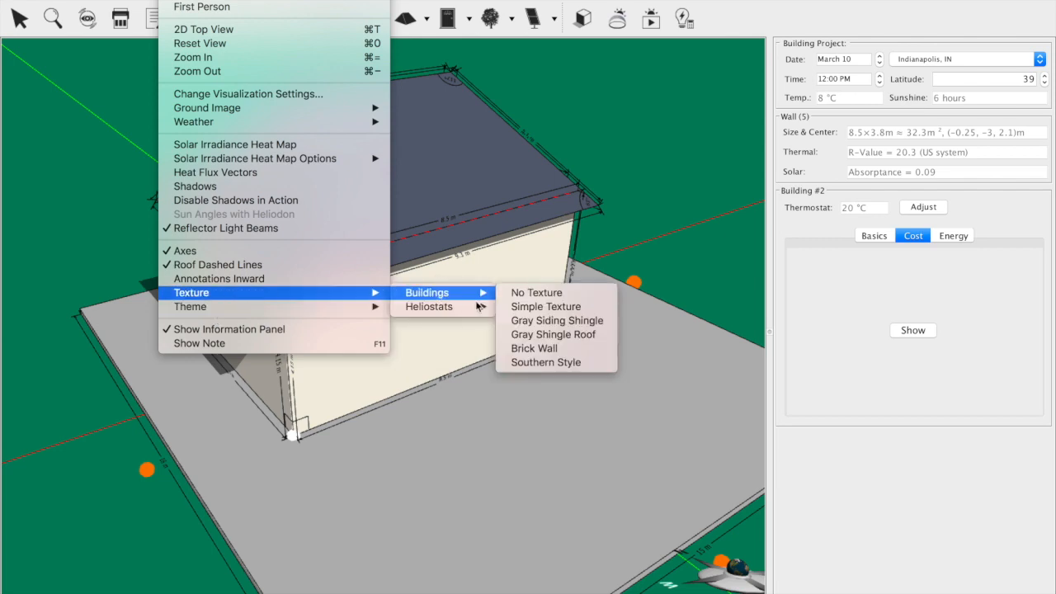
pyautogui.click(529, 348)
pyautogui.moveTo(105, 514); pyautogui.dragTo(88, 528)
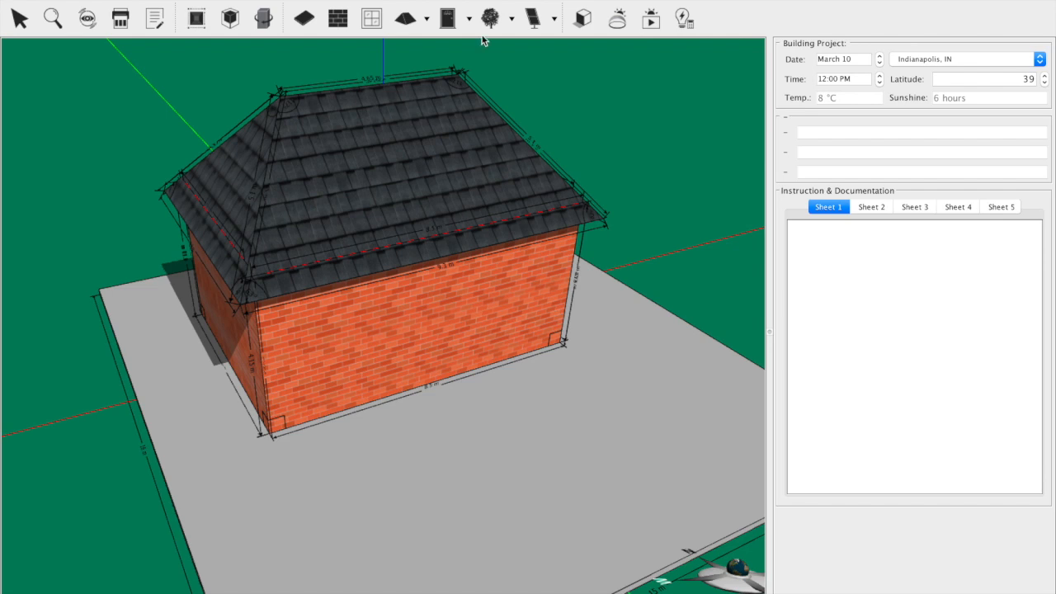
# Step: Place a door near the middle of the south wall's base
pyautogui.click(459, 16)
pyautogui.moveTo(378, 344); pyautogui.dragTo(450, 344)
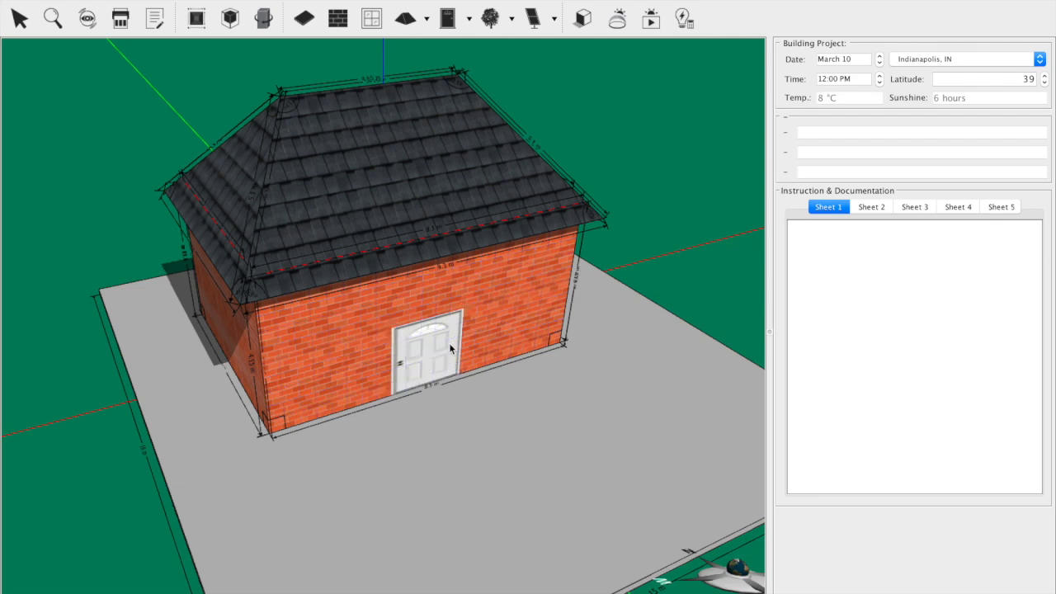
pyautogui.moveTo(147, 517); pyautogui.dragTo(108, 487)
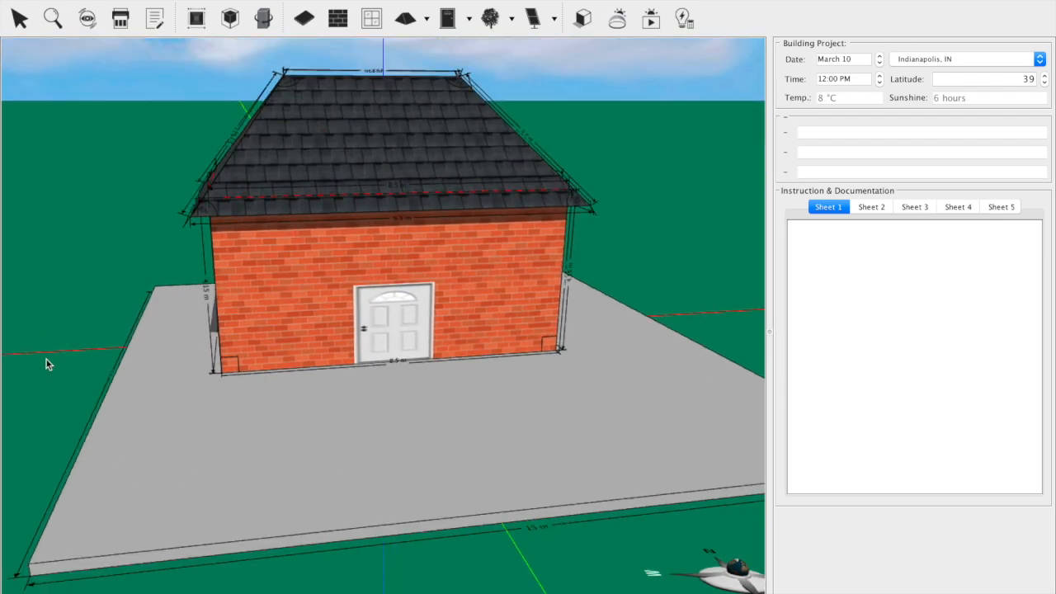
pyautogui.moveTo(39, 358); pyautogui.dragTo(62, 415)
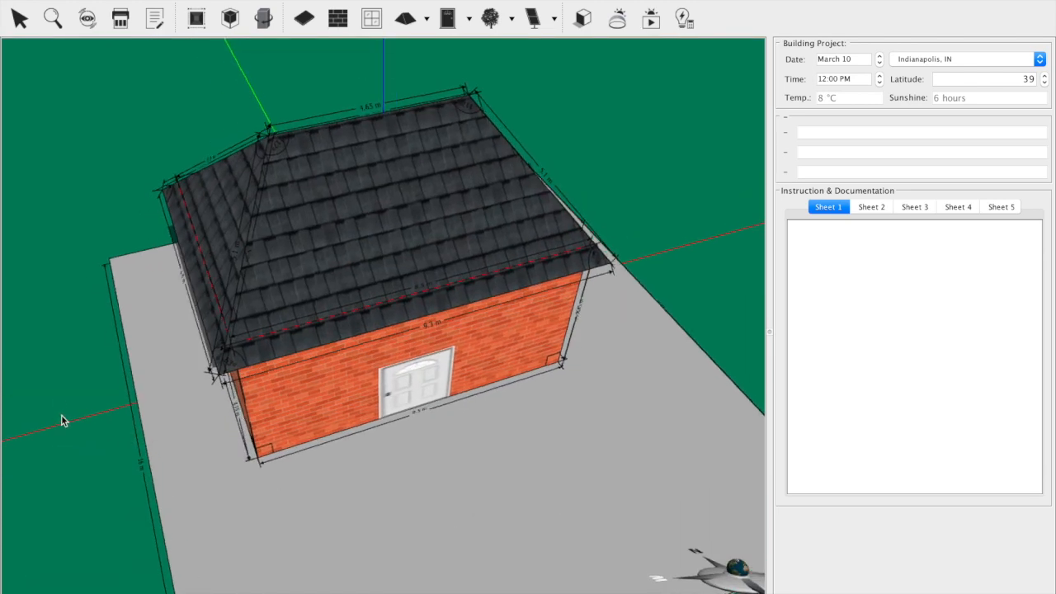
# Step: Draw two windows on the south wall, one about 2 m wide west of the door and one about 1.6 by 1.6 m east of it
pyautogui.moveTo(70, 467); pyautogui.dragTo(81, 423)
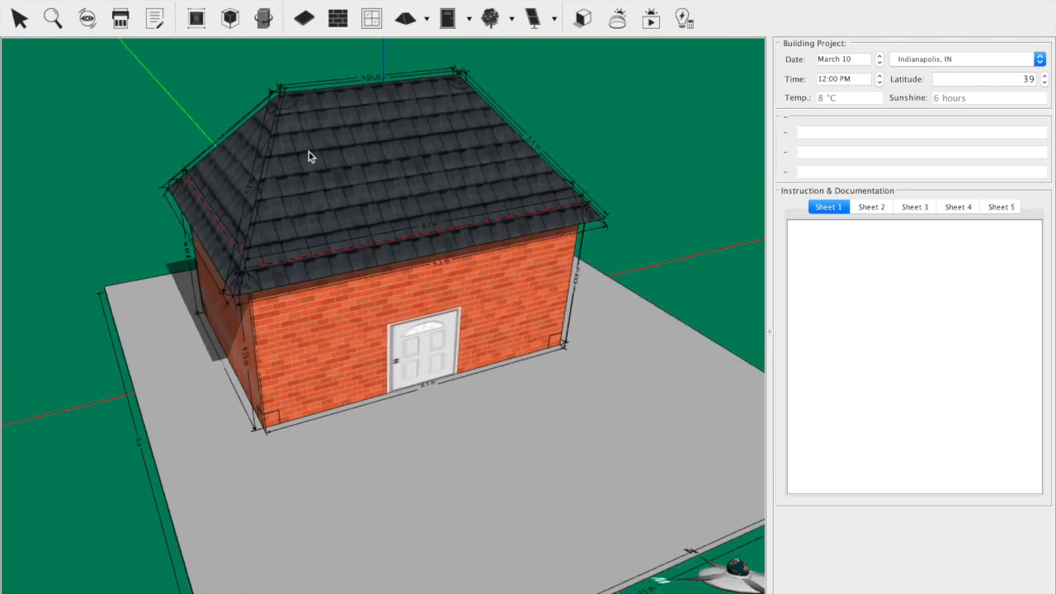
pyautogui.click(371, 22)
pyautogui.moveTo(273, 310); pyautogui.dragTo(356, 350)
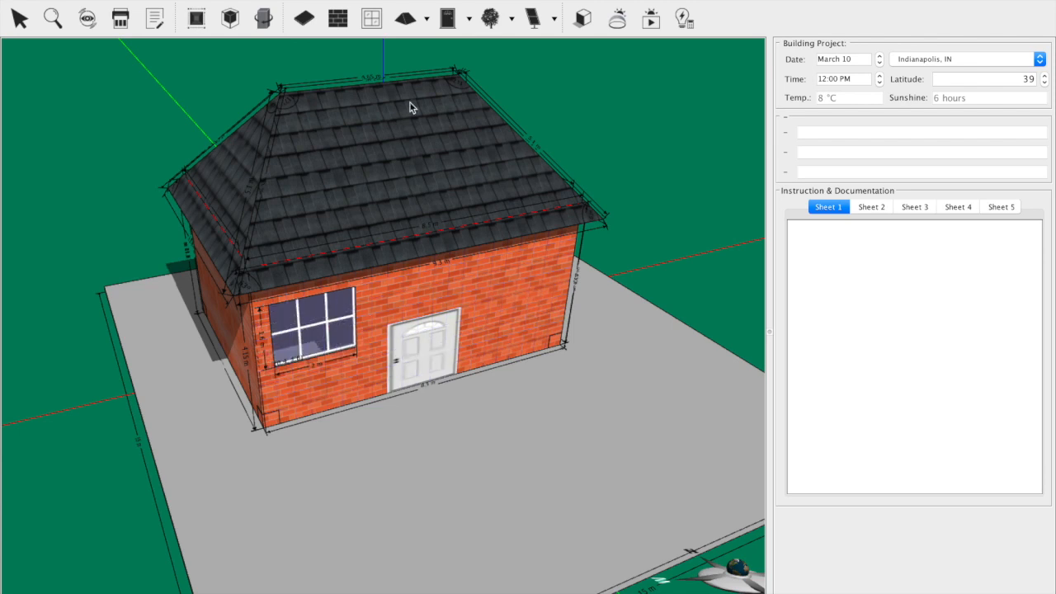
pyautogui.click(372, 27)
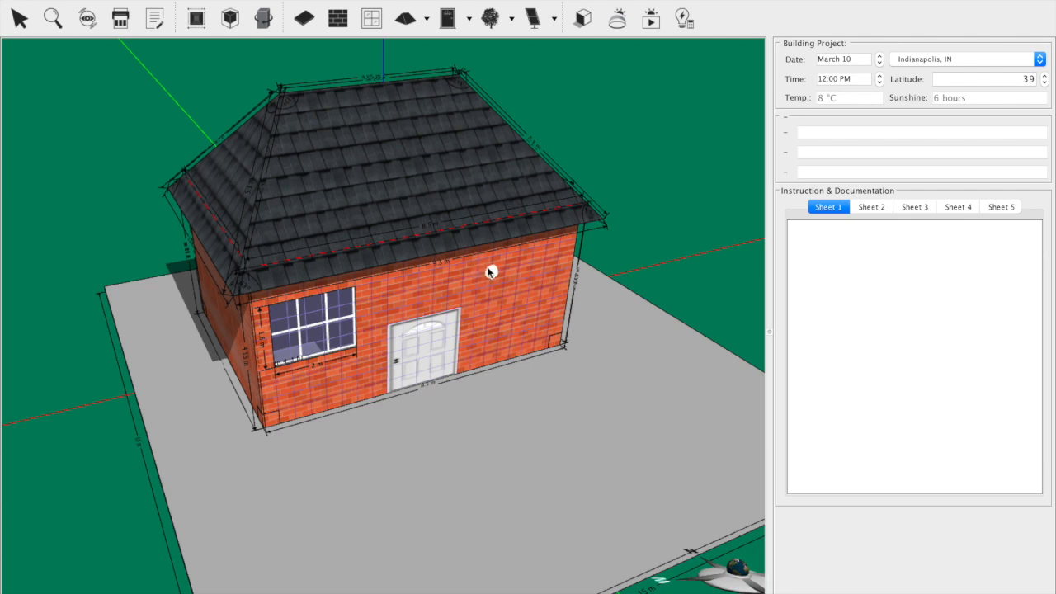
pyautogui.moveTo(541, 304); pyautogui.dragTo(521, 275)
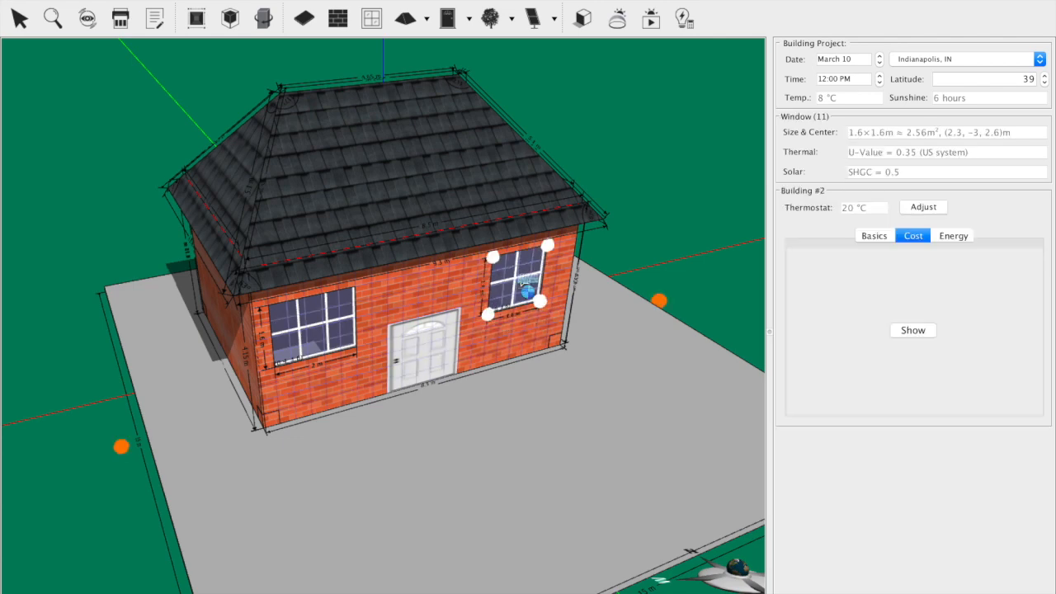
# Step: Draw a small window high on the west wall, near its north corner
pyautogui.moveTo(35, 358); pyautogui.dragTo(207, 351)
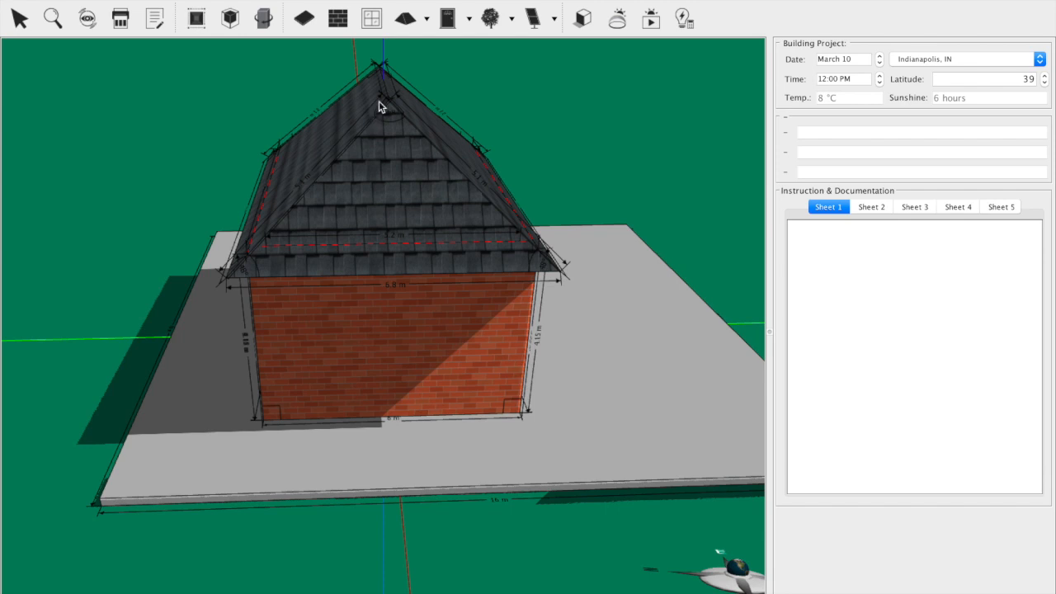
pyautogui.click(272, 298)
pyautogui.moveTo(276, 304); pyautogui.dragTo(320, 329)
# Step: Draw a small window about 0.8 m wide high on the east wall, near its north corner
pyautogui.moveTo(292, 455); pyautogui.dragTo(249, 378)
pyautogui.click(372, 22)
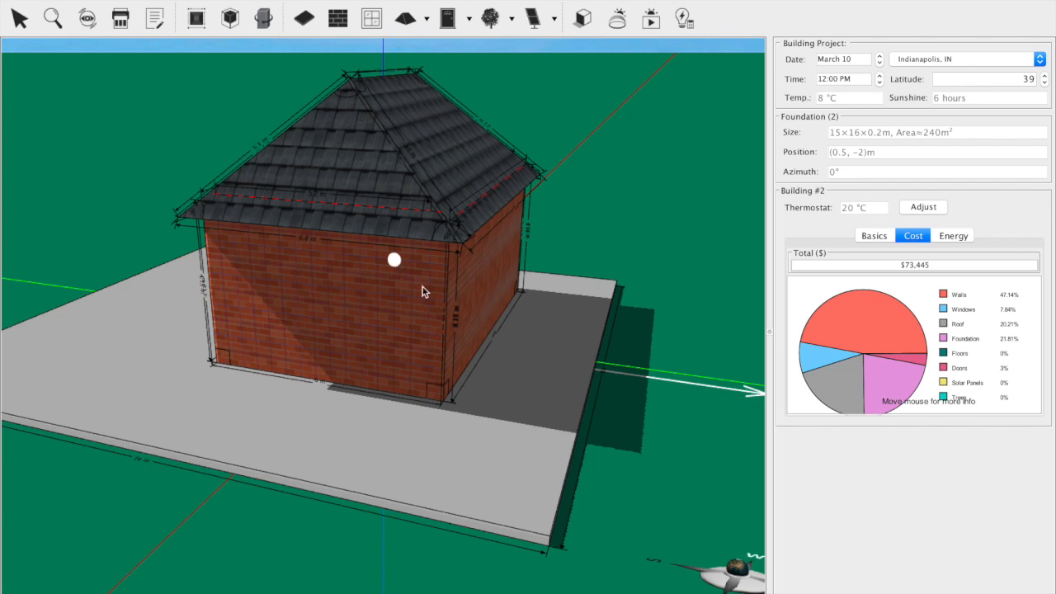
pyautogui.moveTo(394, 261); pyautogui.dragTo(429, 297)
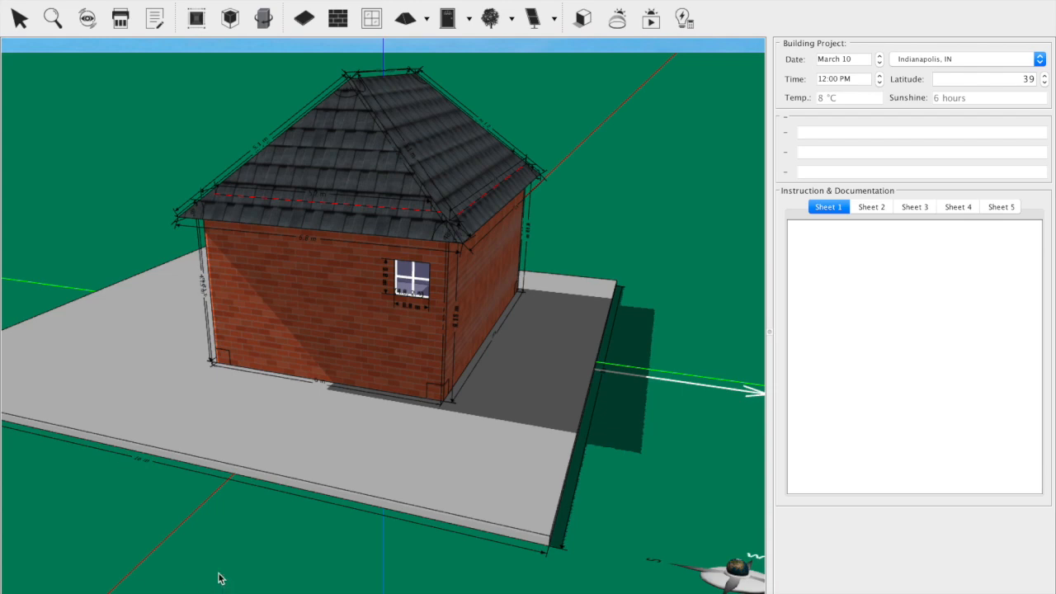
pyautogui.moveTo(185, 478); pyautogui.dragTo(190, 507)
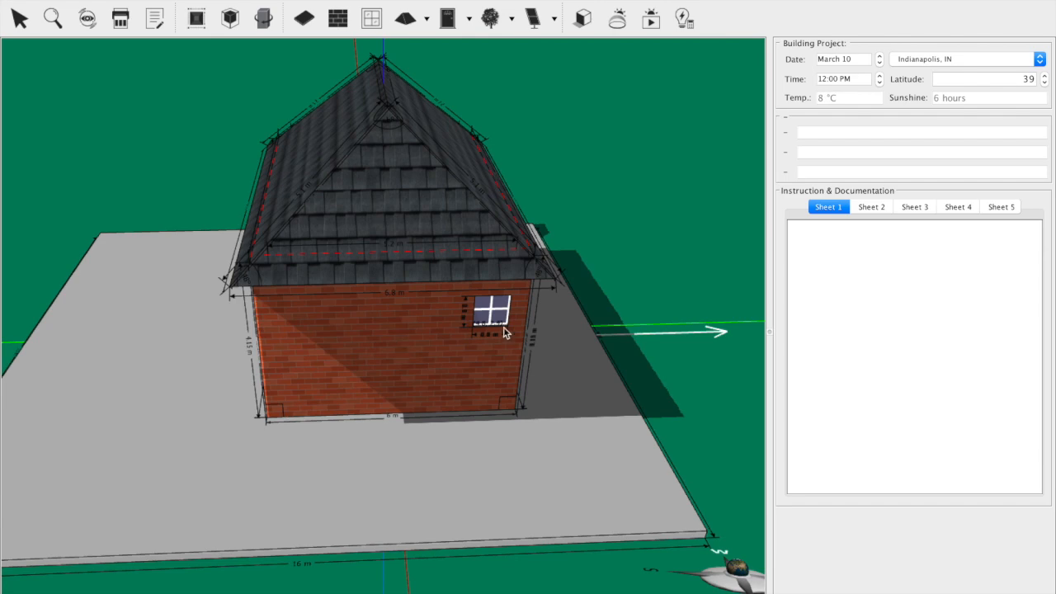
pyautogui.moveTo(100, 175); pyautogui.dragTo(368, 149)
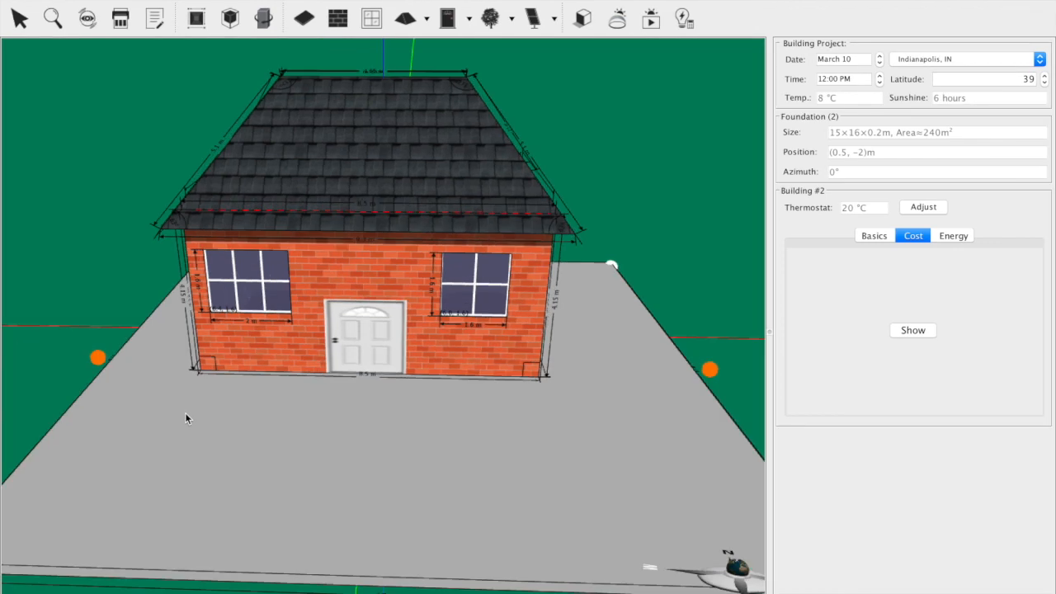
# Step: Place two solar panel racks of five panels each on the south roof face, one directly below the other
pyautogui.moveTo(185, 413); pyautogui.dragTo(157, 460)
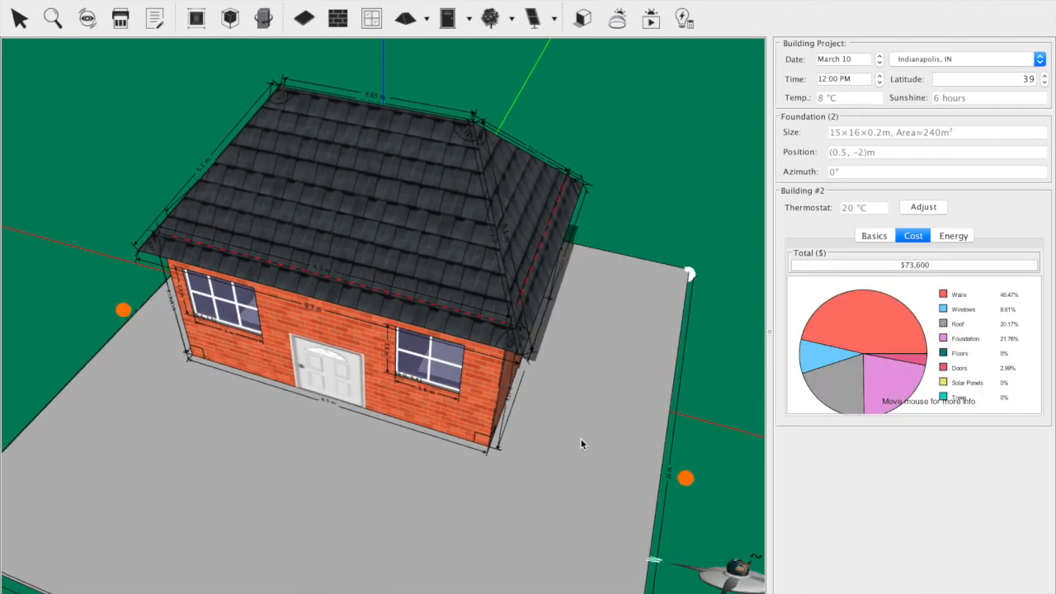
pyautogui.moveTo(572, 454); pyautogui.dragTo(585, 434)
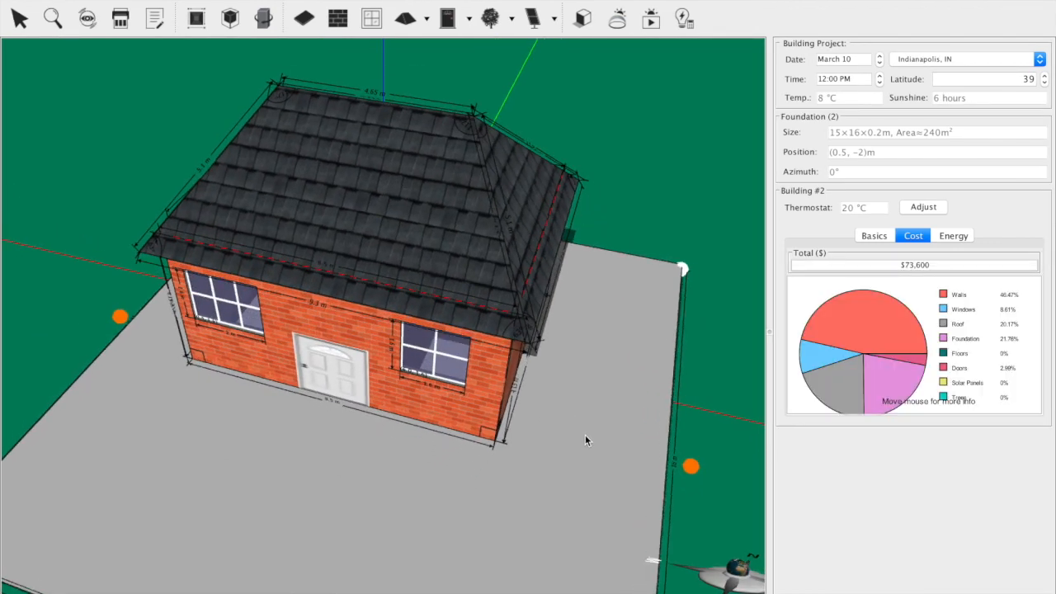
pyautogui.click(712, 335)
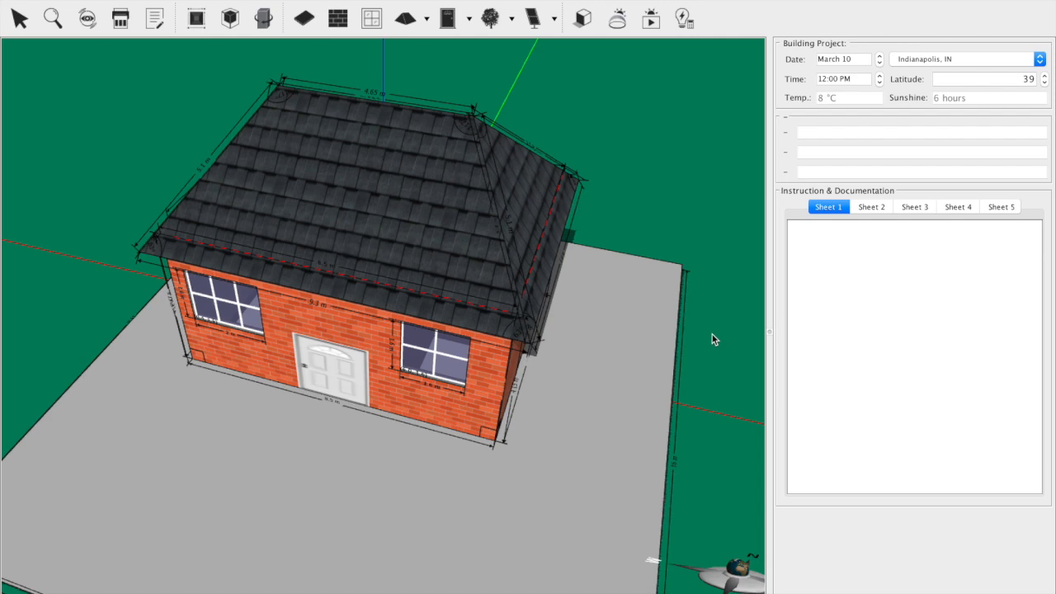
pyautogui.moveTo(702, 357); pyautogui.dragTo(731, 375)
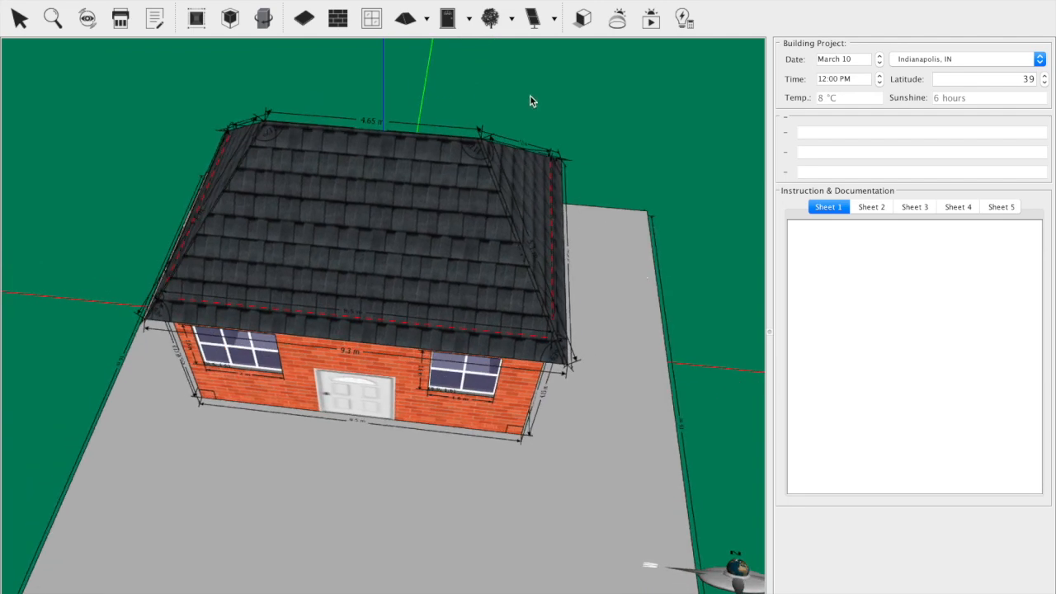
pyautogui.click(534, 31)
pyautogui.click(549, 51)
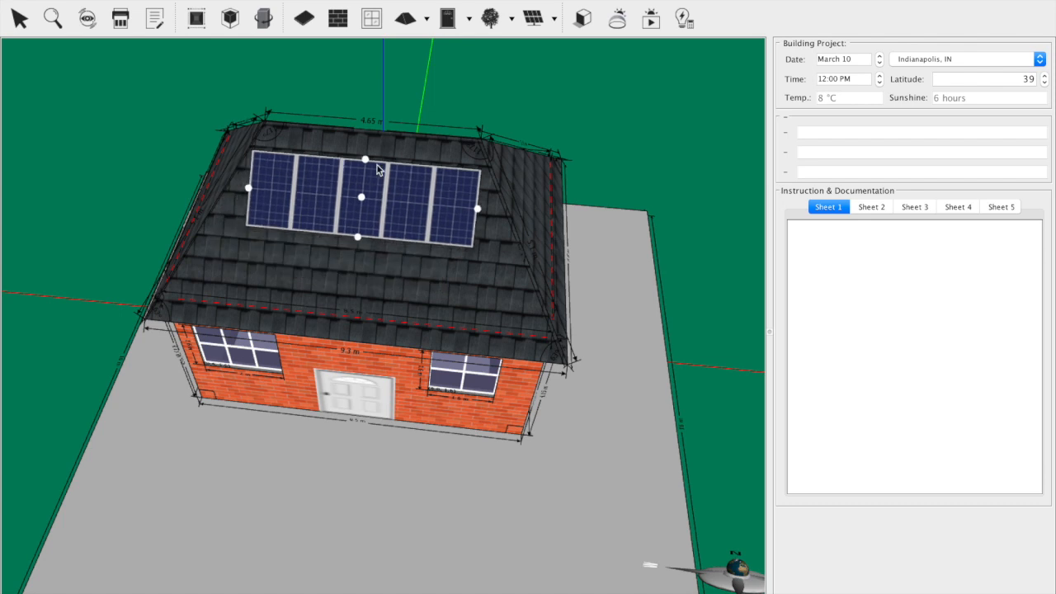
pyautogui.click(368, 171)
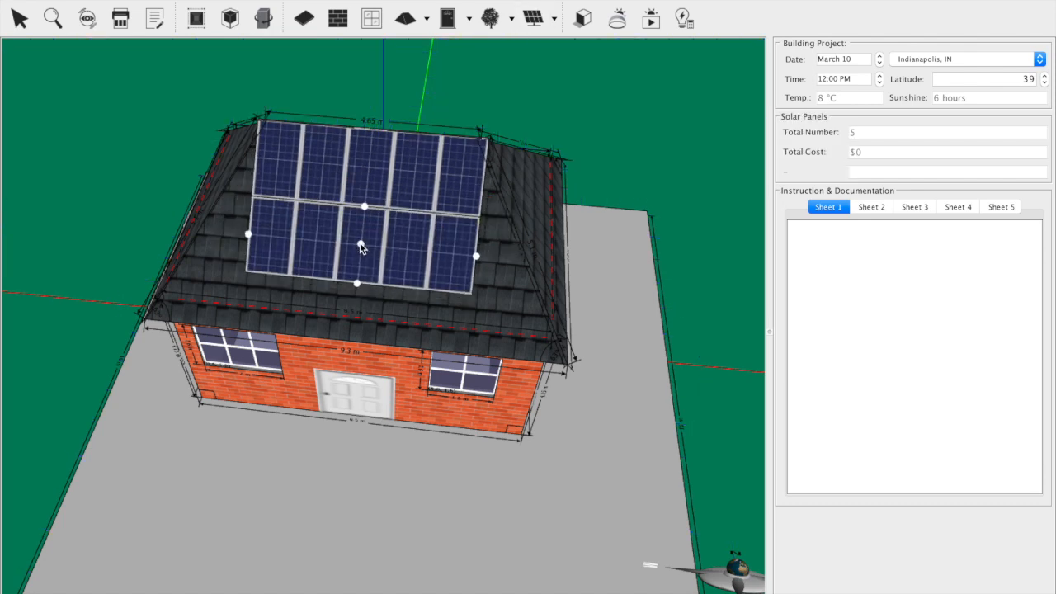
pyautogui.click(360, 247)
# Step: Place three single solar panels side by side on the east roof face
pyautogui.moveTo(723, 330); pyautogui.dragTo(476, 90)
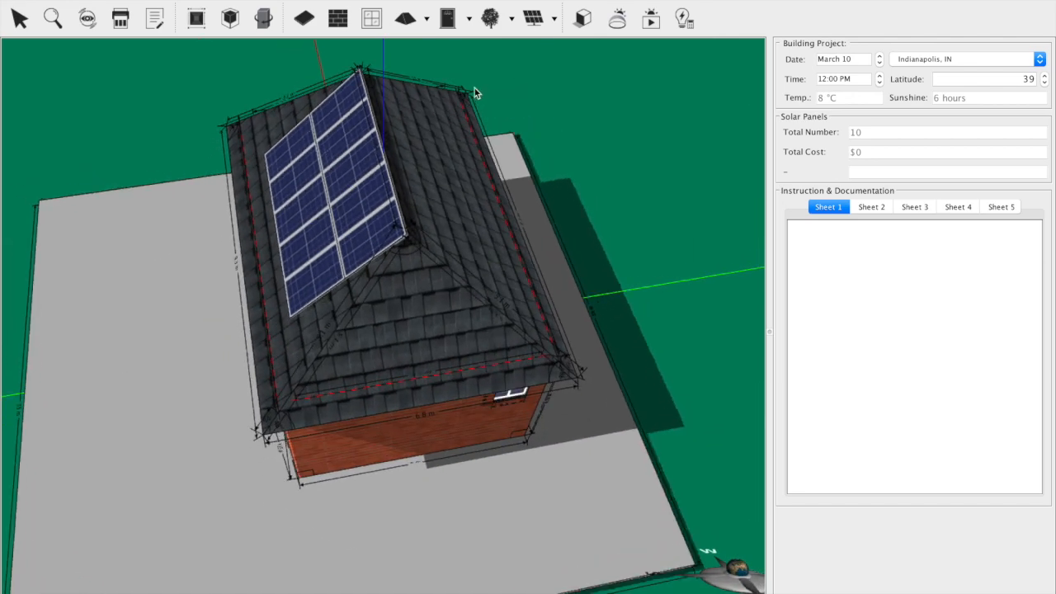
pyautogui.click(552, 24)
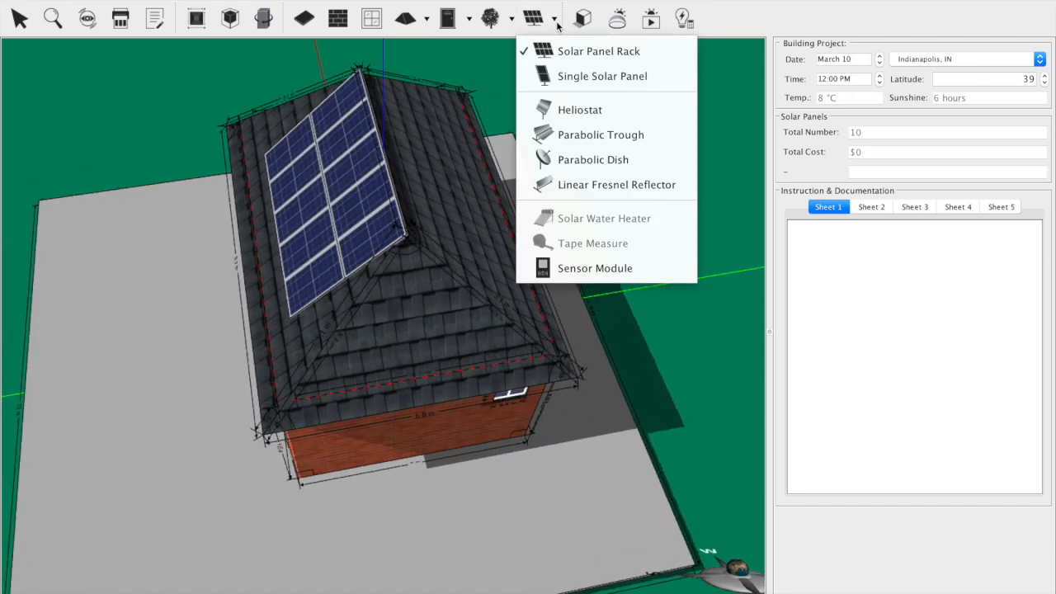
pyautogui.click(577, 73)
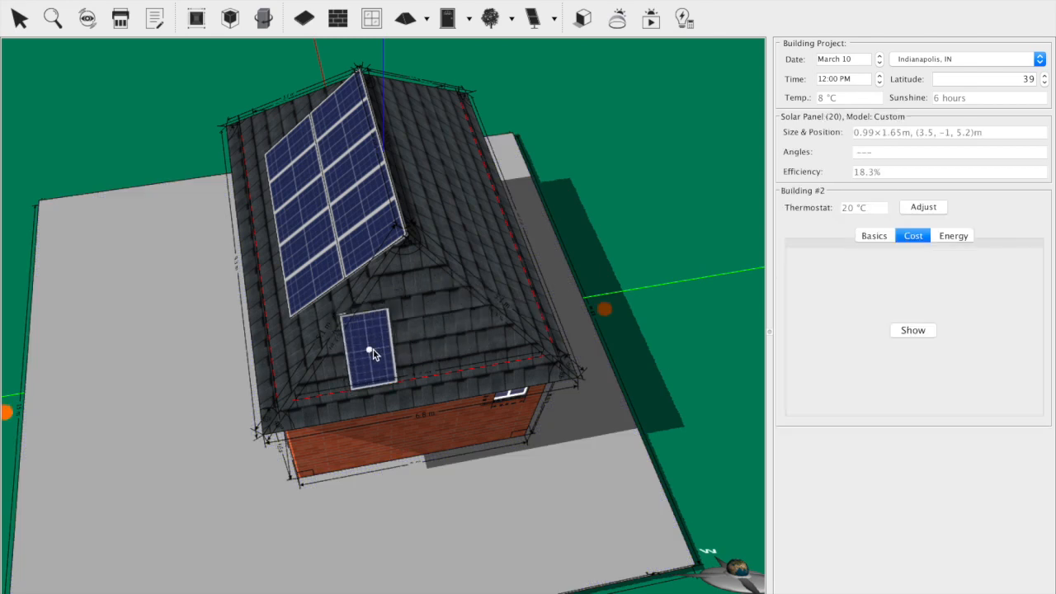
pyautogui.click(415, 340)
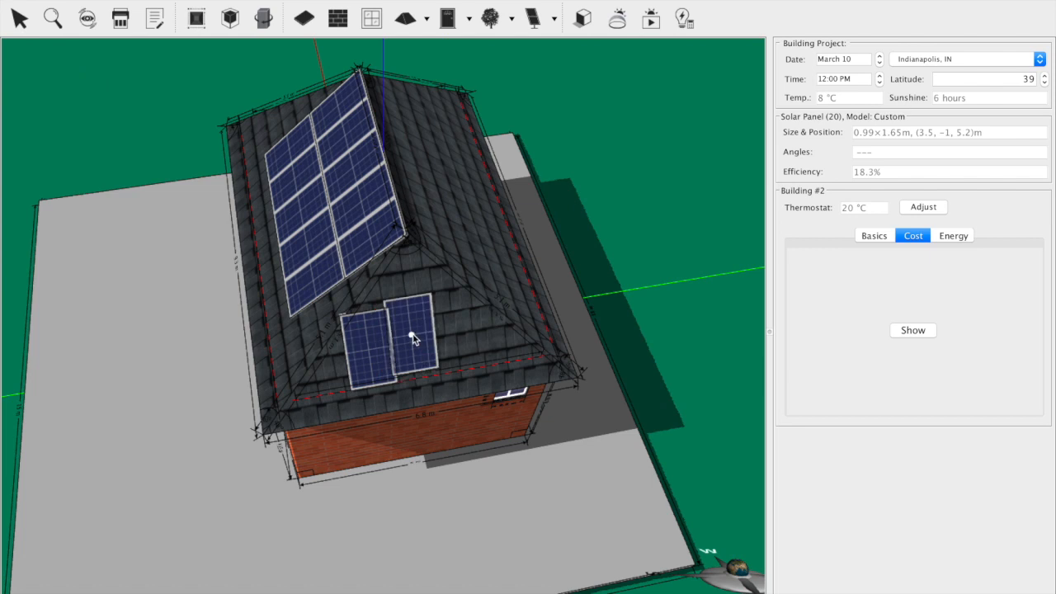
pyautogui.click(533, 18)
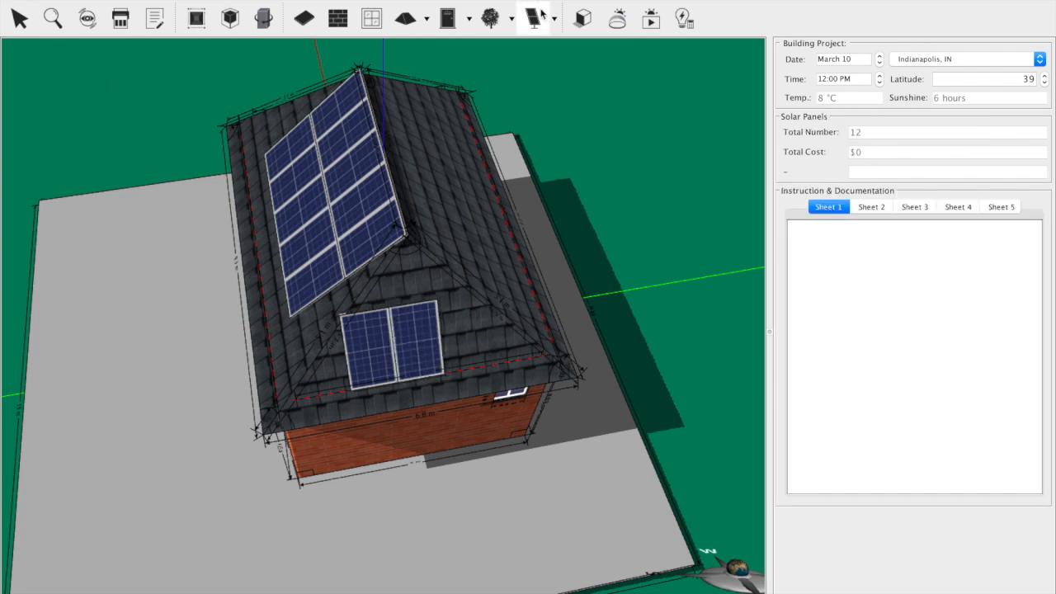
pyautogui.click(461, 327)
pyautogui.click(464, 331)
# Step: Place three single solar panels side by side on the west roof face
pyautogui.moveTo(225, 283); pyautogui.dragTo(609, 232)
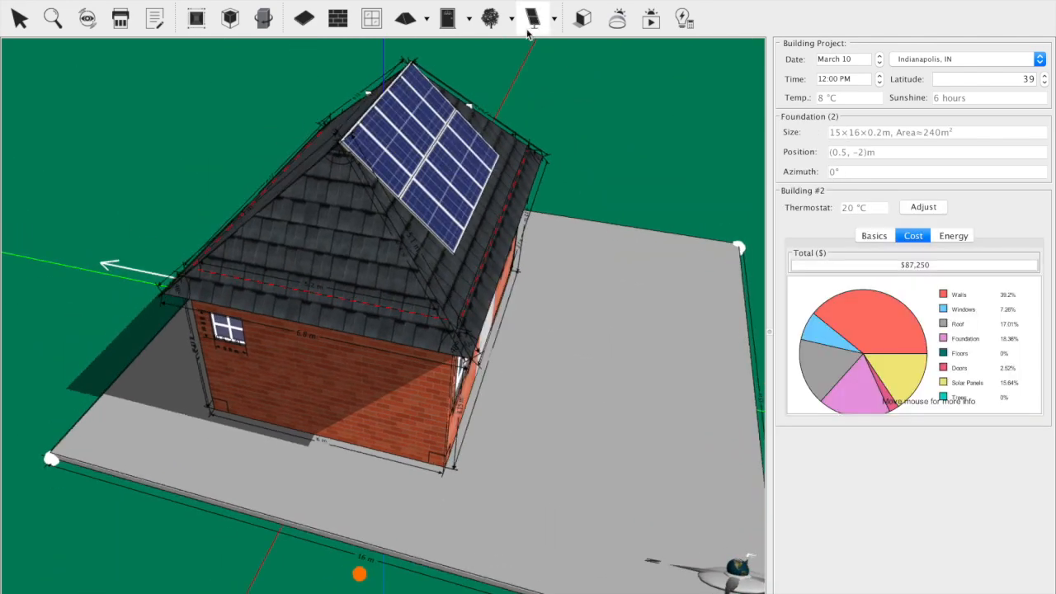
pyautogui.click(534, 25)
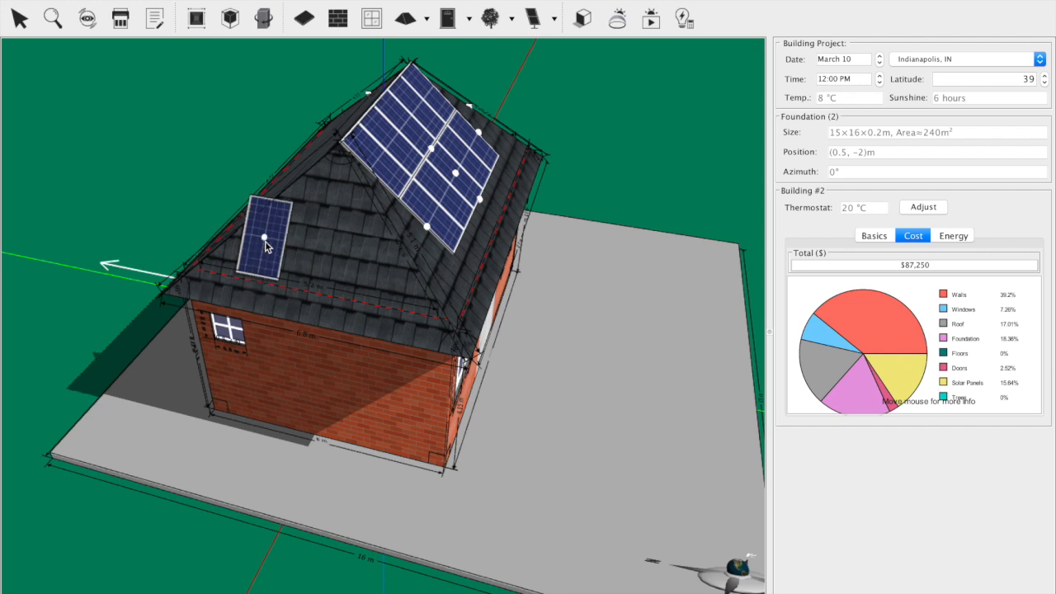
pyautogui.click(266, 249)
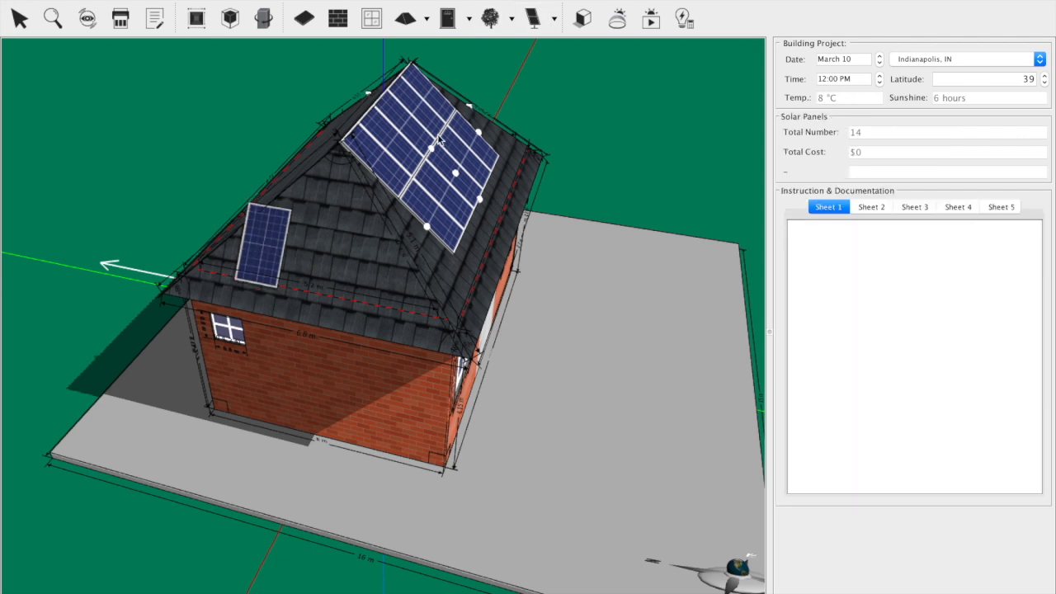
pyautogui.click(310, 255)
pyautogui.click(309, 253)
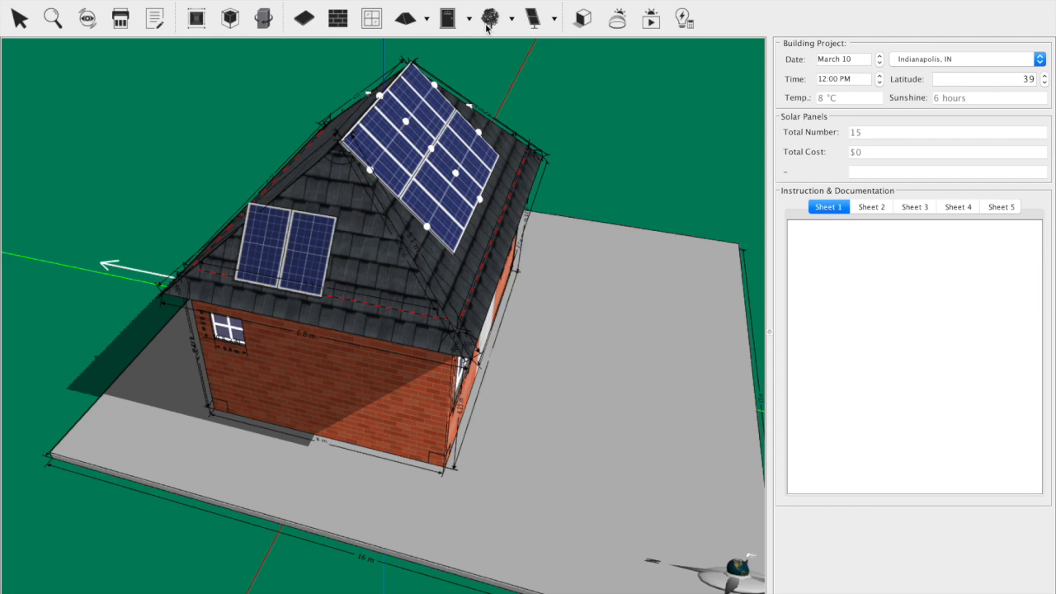
pyautogui.click(542, 15)
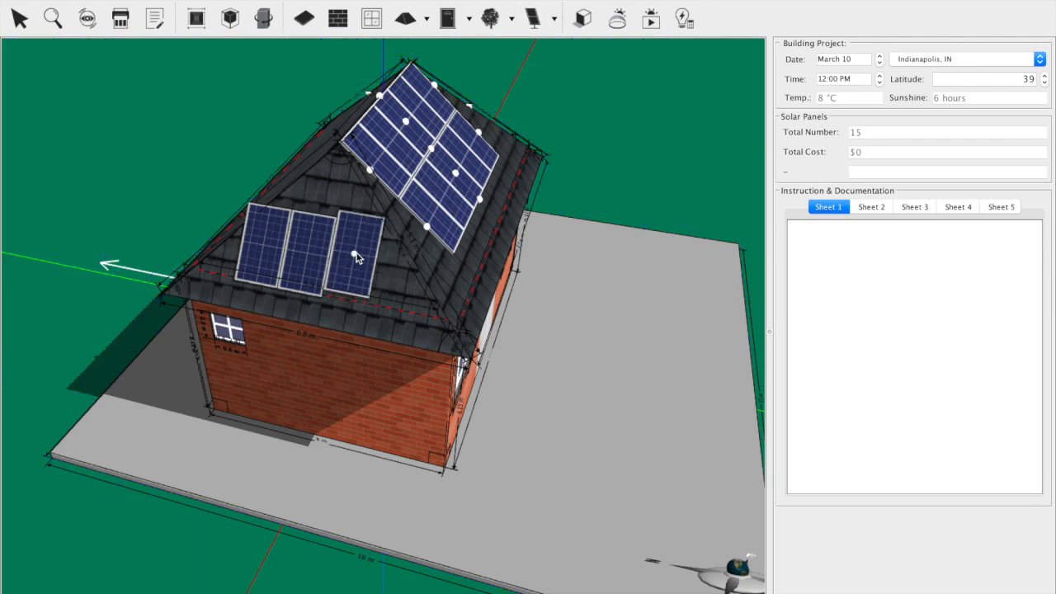
pyautogui.click(296, 485)
# Step: Run the annual energy analysis for the house, examine the monthly heater, AC, solar and net energy curves, and close the results
pyautogui.moveTo(230, 477); pyautogui.dragTo(131, 442)
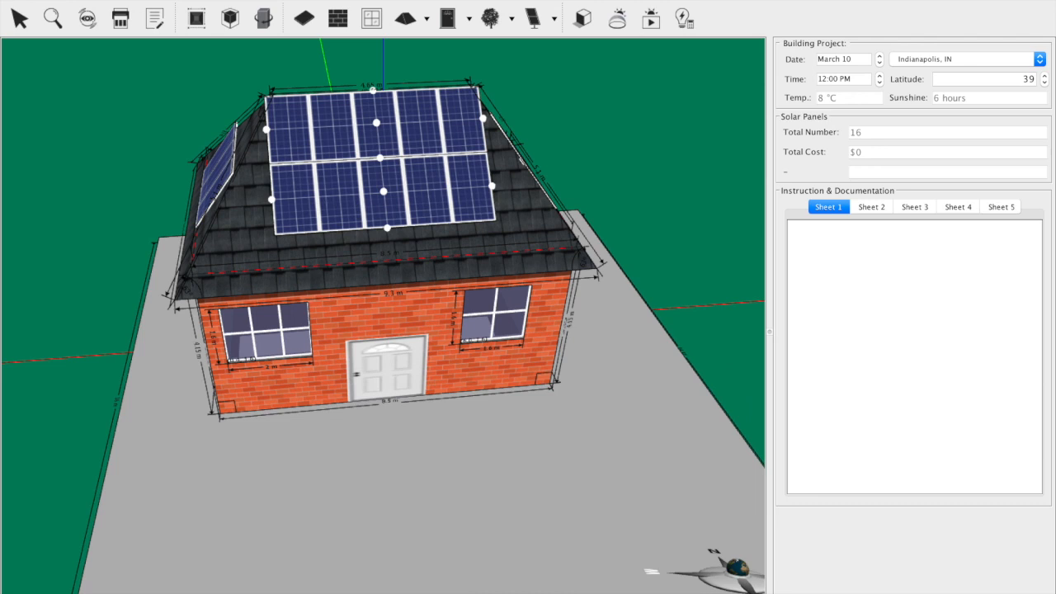
pyautogui.click(206, 0)
pyautogui.moveTo(222, 16)
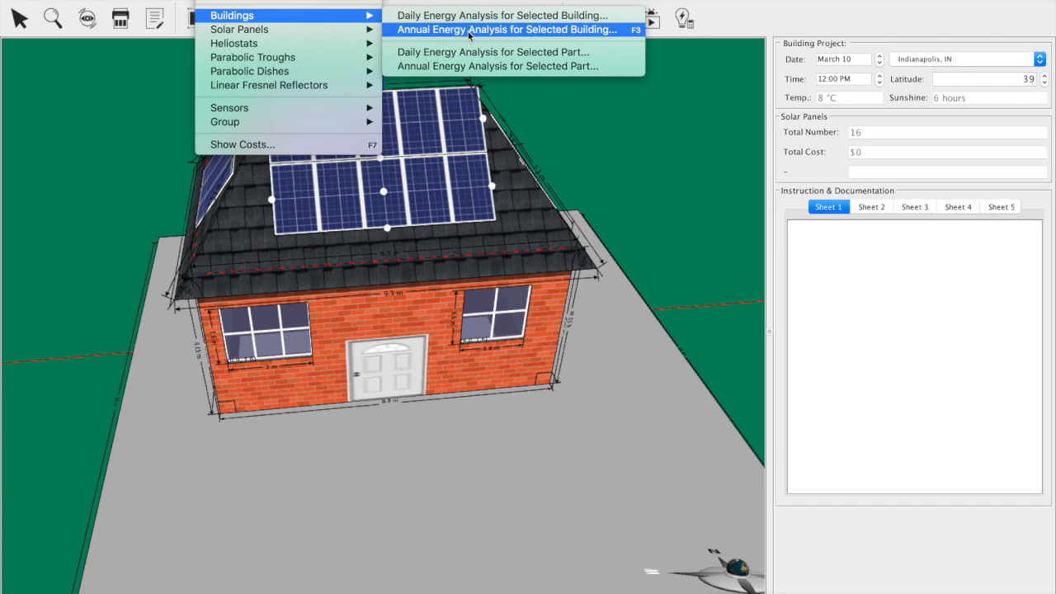
pyautogui.click(469, 32)
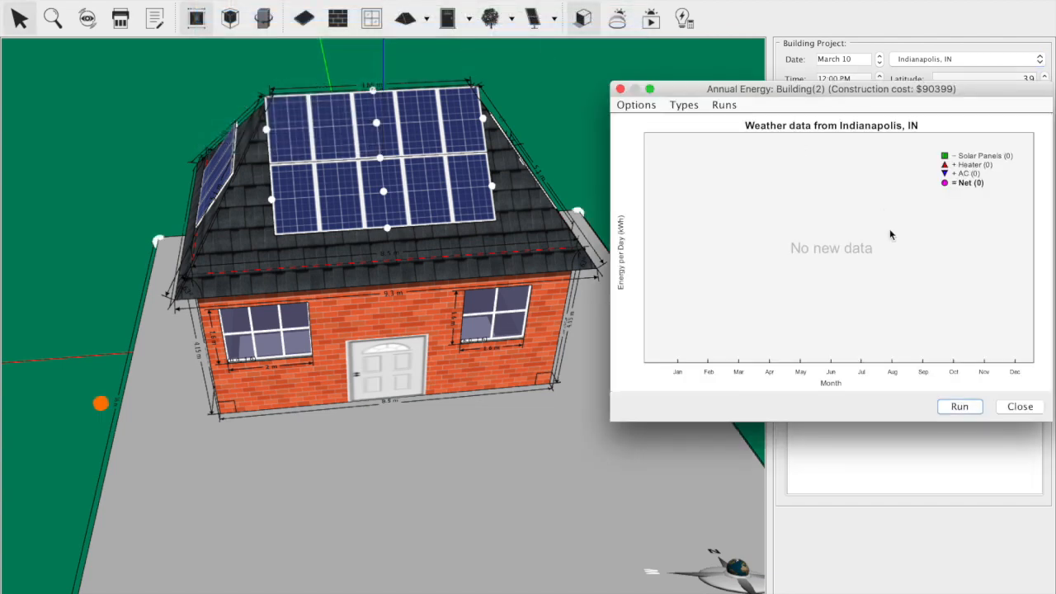
pyautogui.click(959, 406)
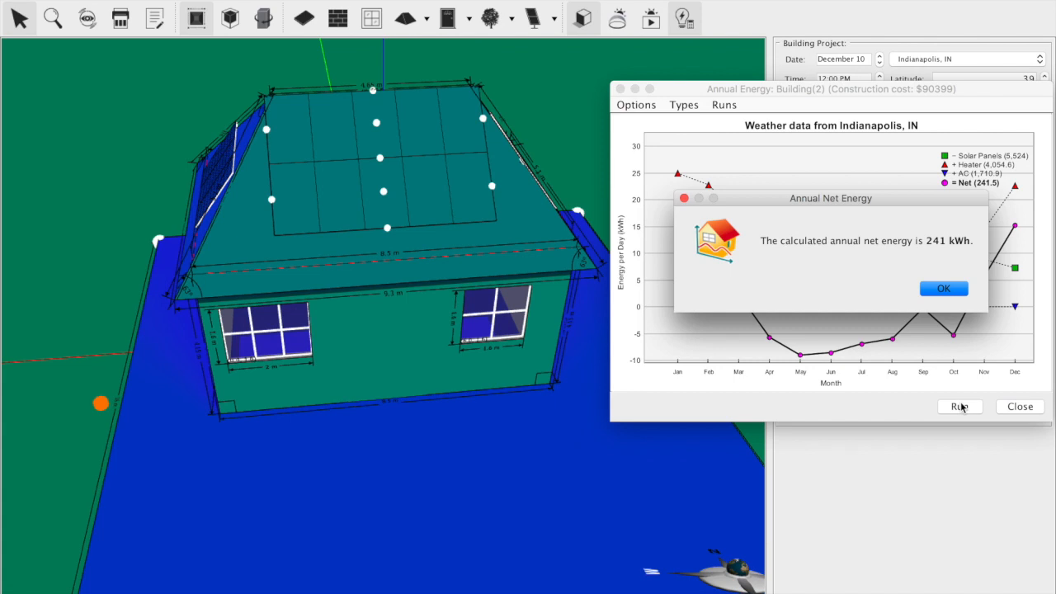
pyautogui.click(944, 289)
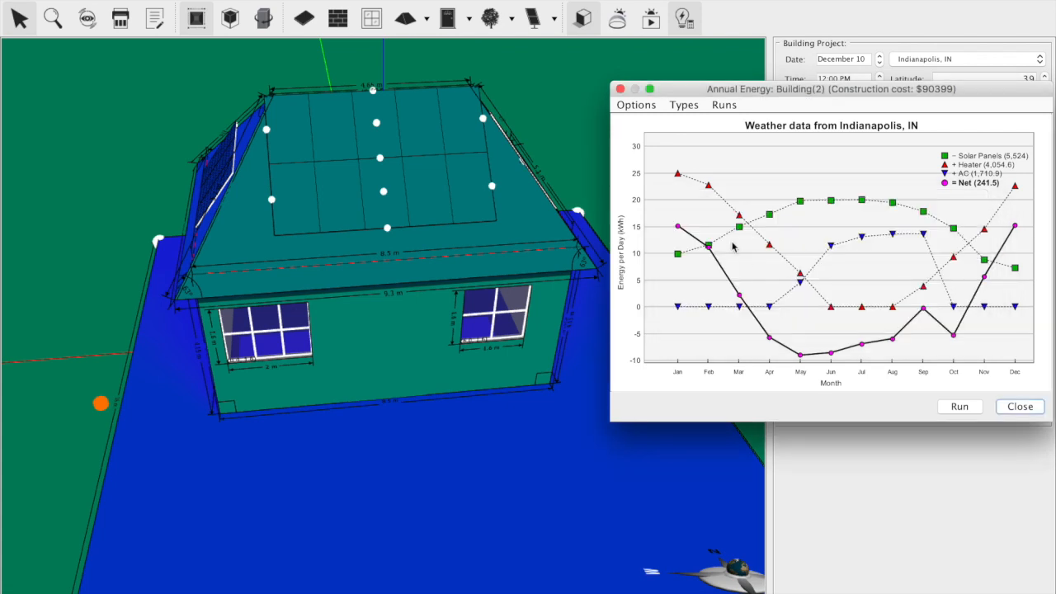
pyautogui.click(621, 90)
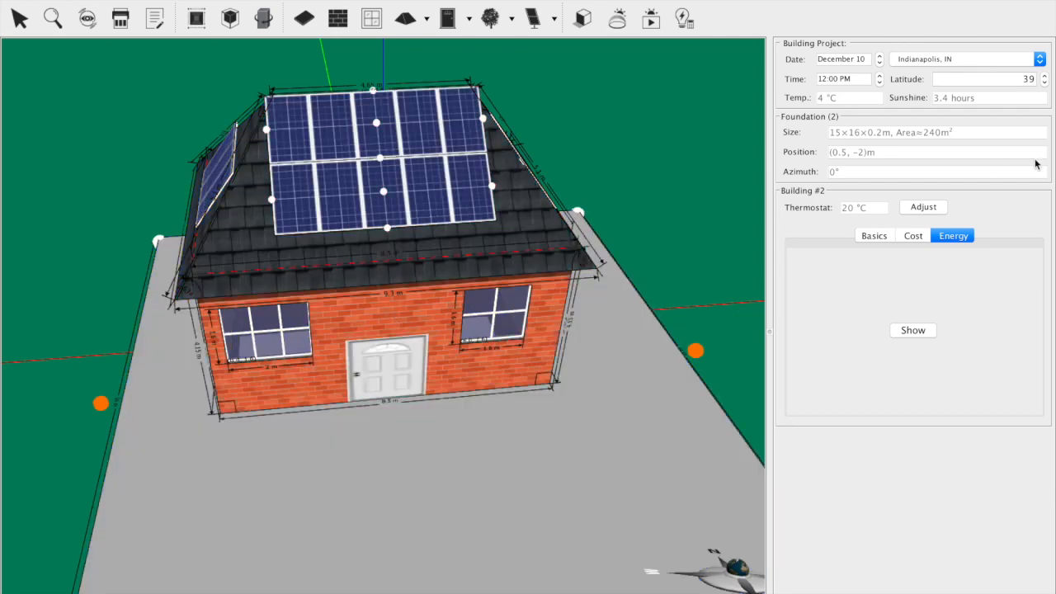
# Step: Place a 15 m Elm tree on the foundation in front of the south wall's west window, at about (-4.2, -7.3) m
pyautogui.click(490, 18)
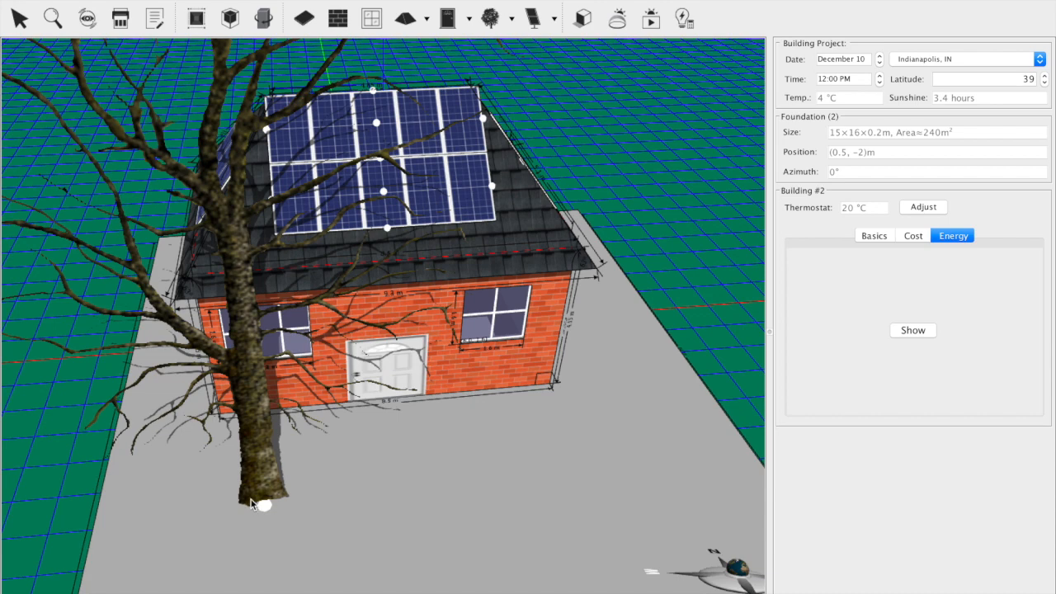
pyautogui.click(226, 505)
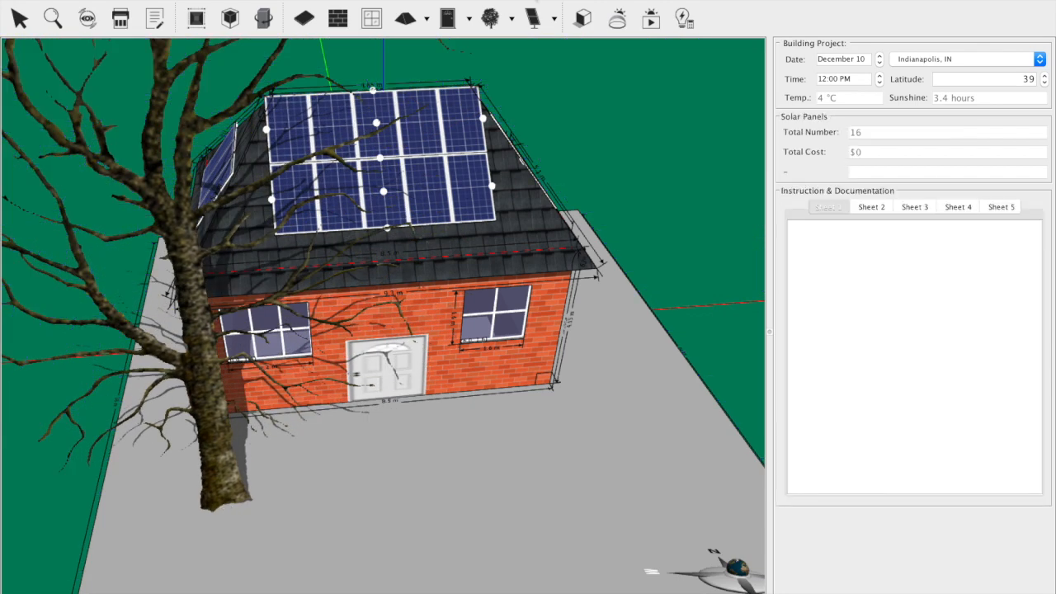
pyautogui.click(511, 18)
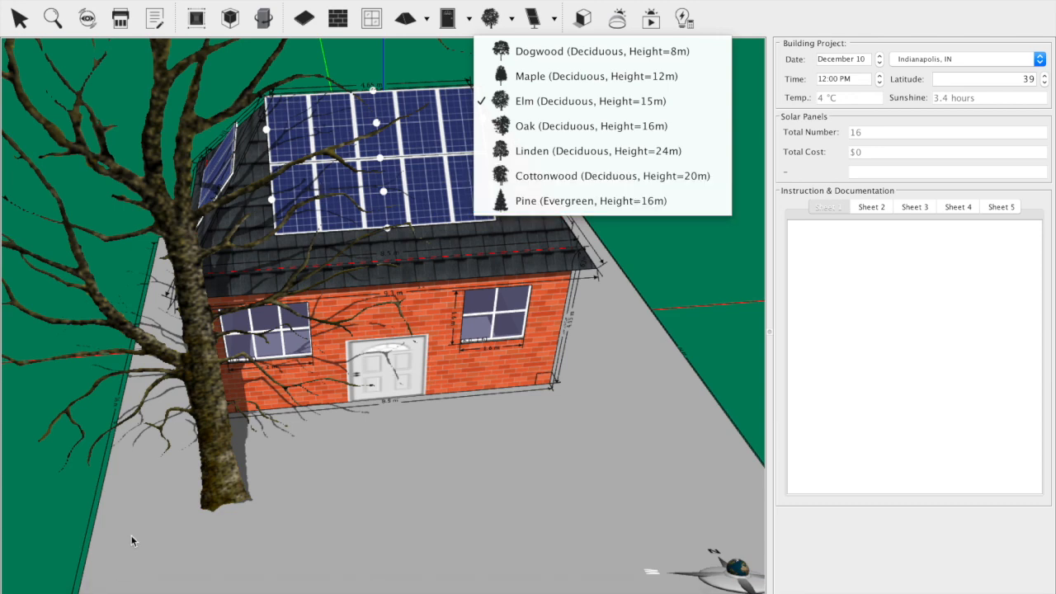
pyautogui.click(223, 468)
pyautogui.moveTo(273, 563); pyautogui.dragTo(255, 497)
pyautogui.moveTo(234, 417); pyautogui.dragTo(234, 451)
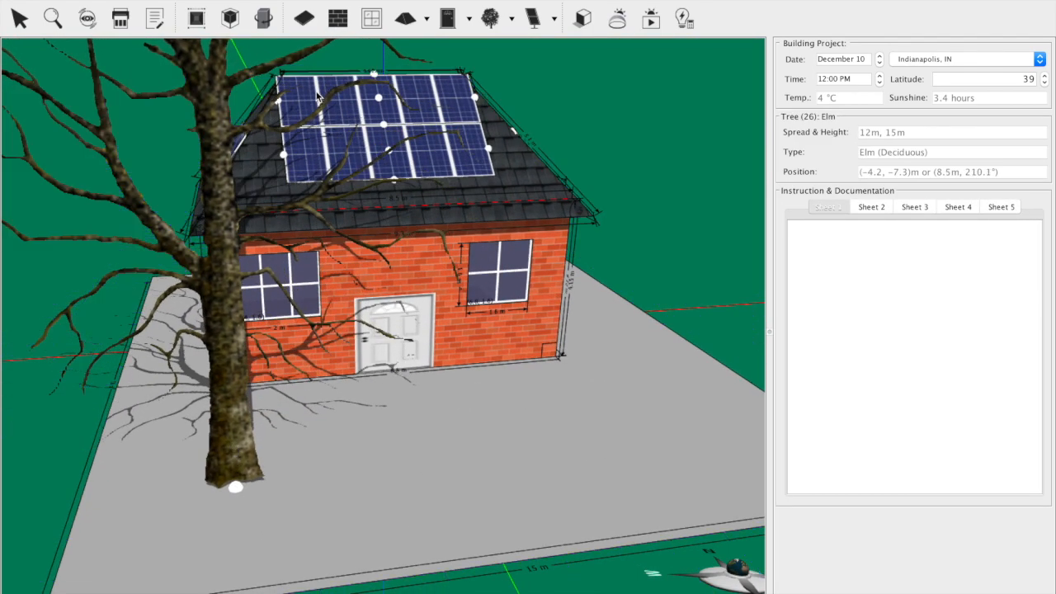
# Step: Place a second 15 m Elm tree on the foundation in front of the south wall's east window, at about (3, -7.4) m
pyautogui.click(491, 18)
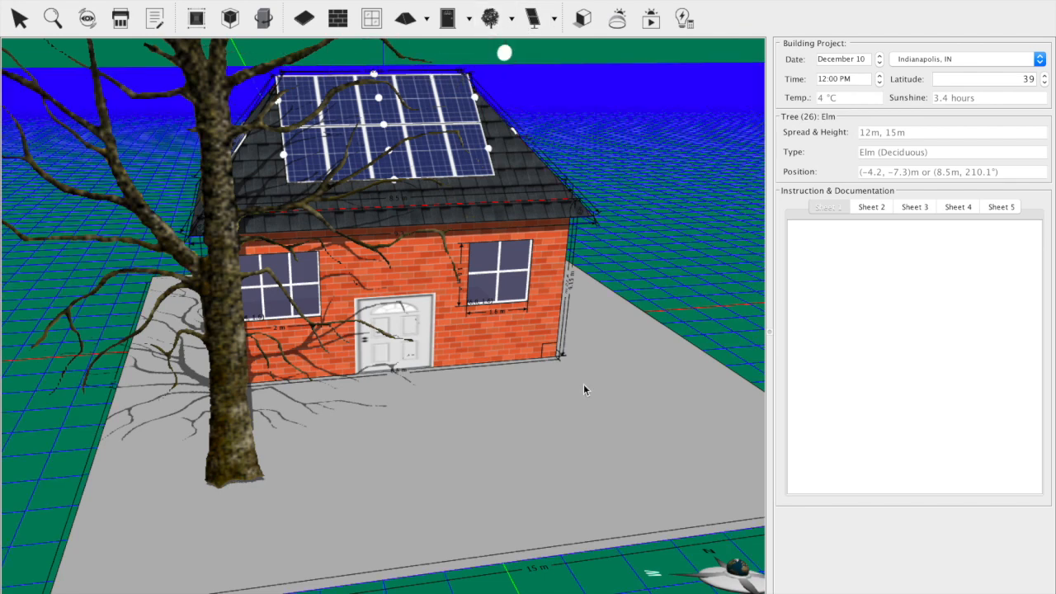
pyautogui.click(591, 431)
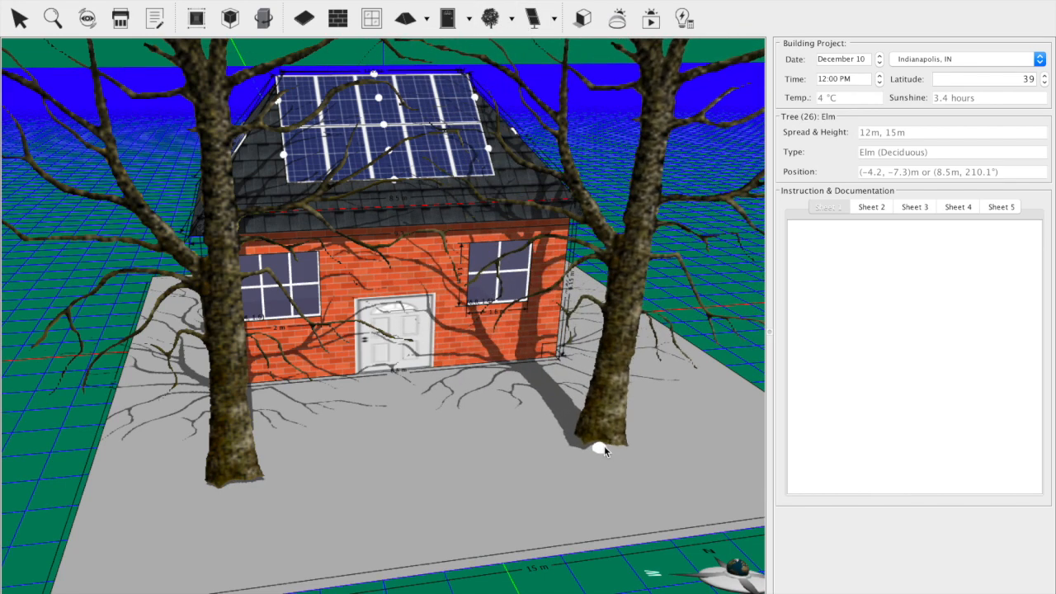
pyautogui.click(604, 446)
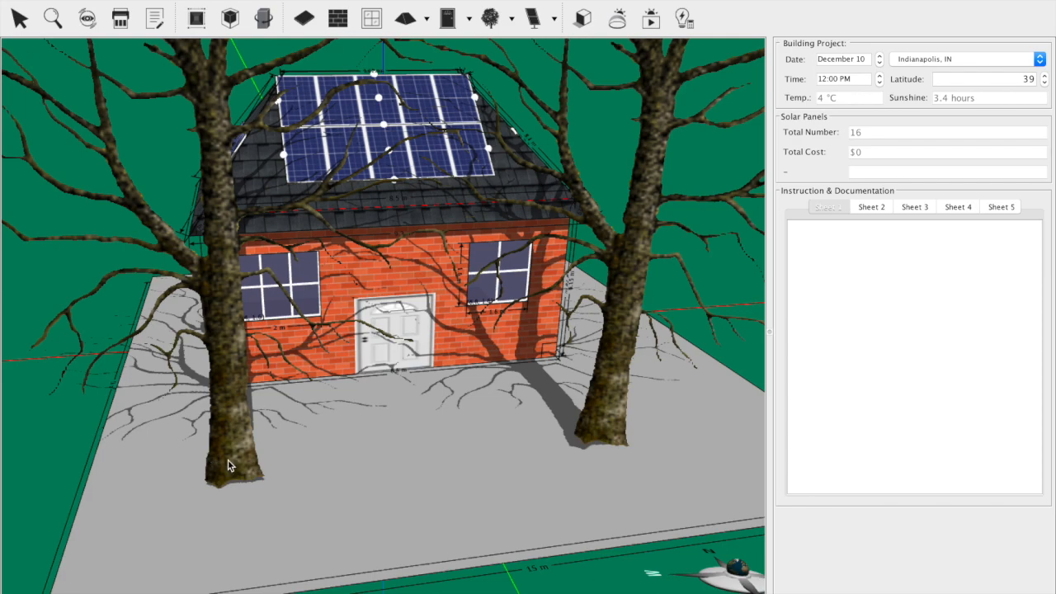
pyautogui.click(230, 466)
pyautogui.click(611, 441)
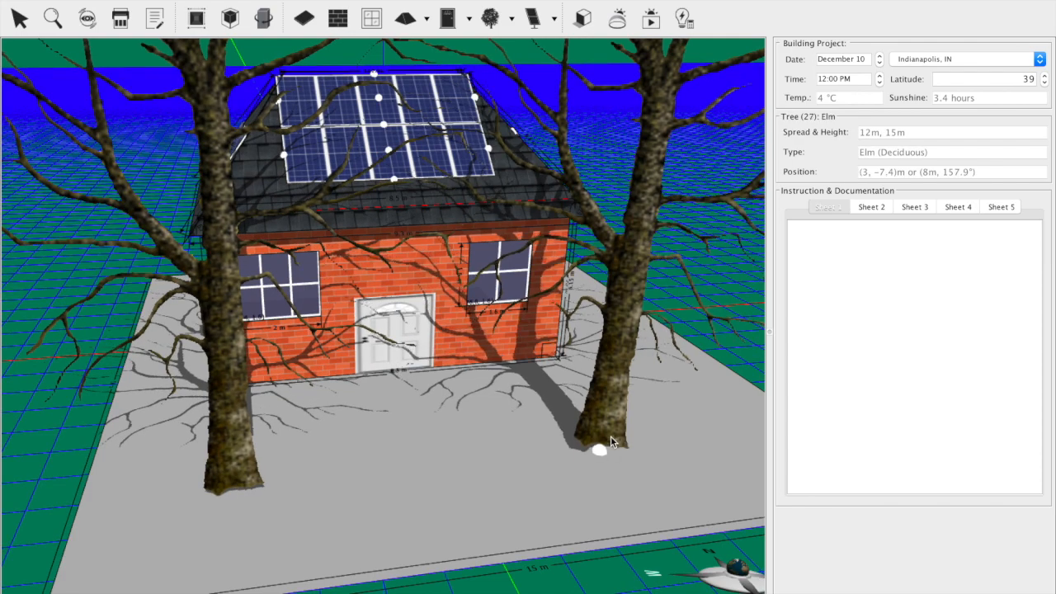
# Step: Set the U-value of only the south wall's west window to 1.0 W/(m²·°C)
pyautogui.moveTo(36, 474); pyautogui.dragTo(257, 304)
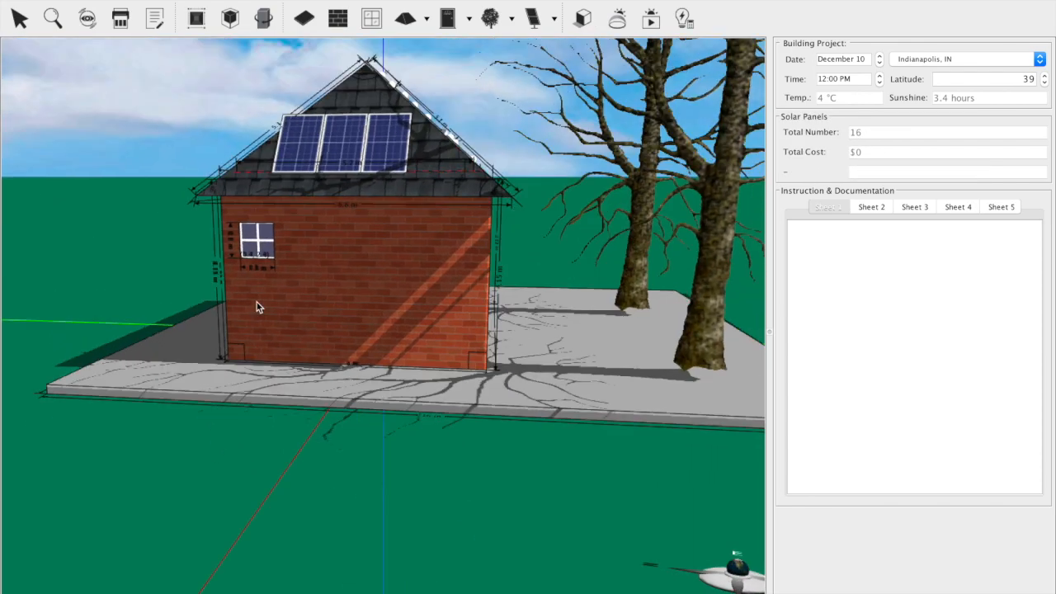
pyautogui.moveTo(481, 498); pyautogui.dragTo(404, 410)
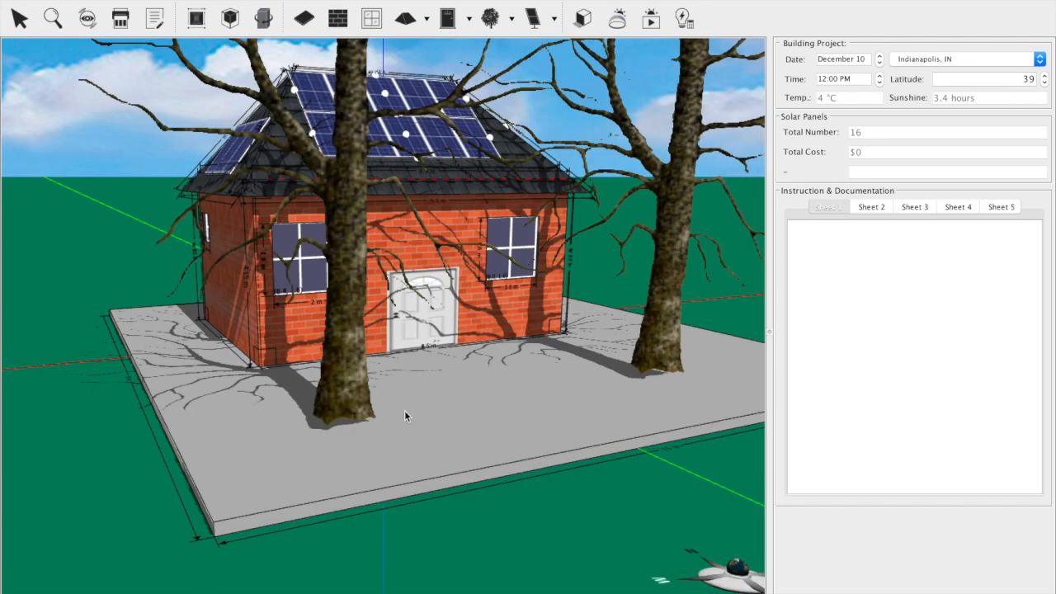
pyautogui.click(301, 264)
pyautogui.rightClick(300, 259)
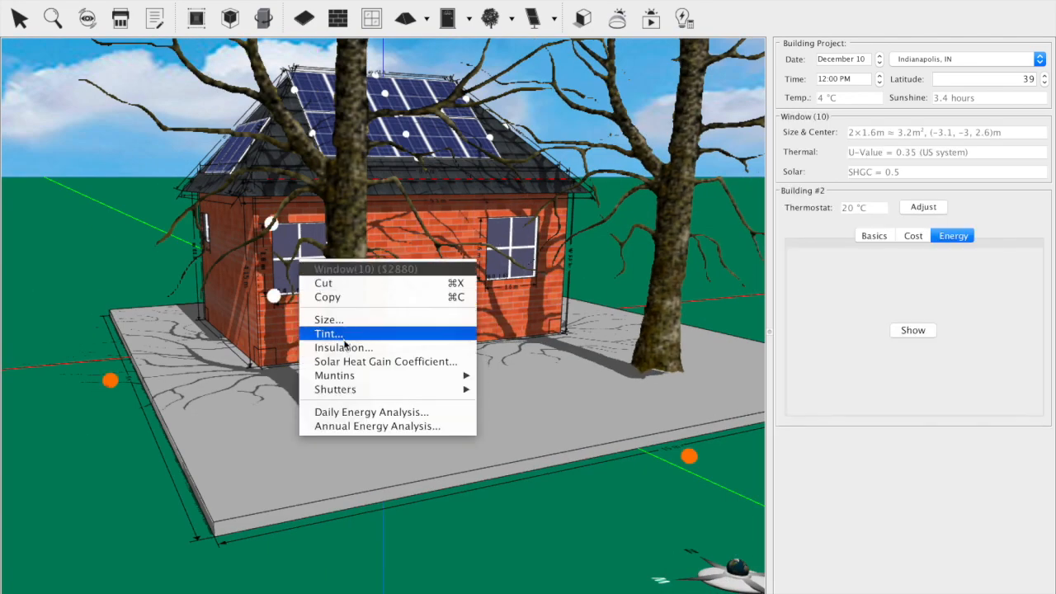
pyautogui.click(344, 348)
pyautogui.click(528, 339)
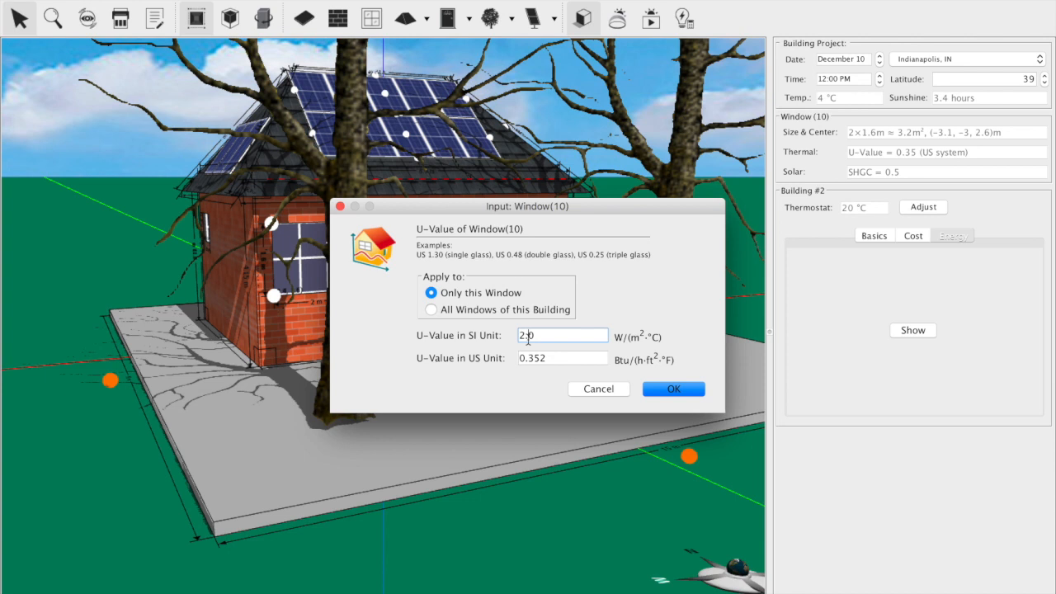
pyautogui.press('BackSpace')
pyautogui.press('Return')
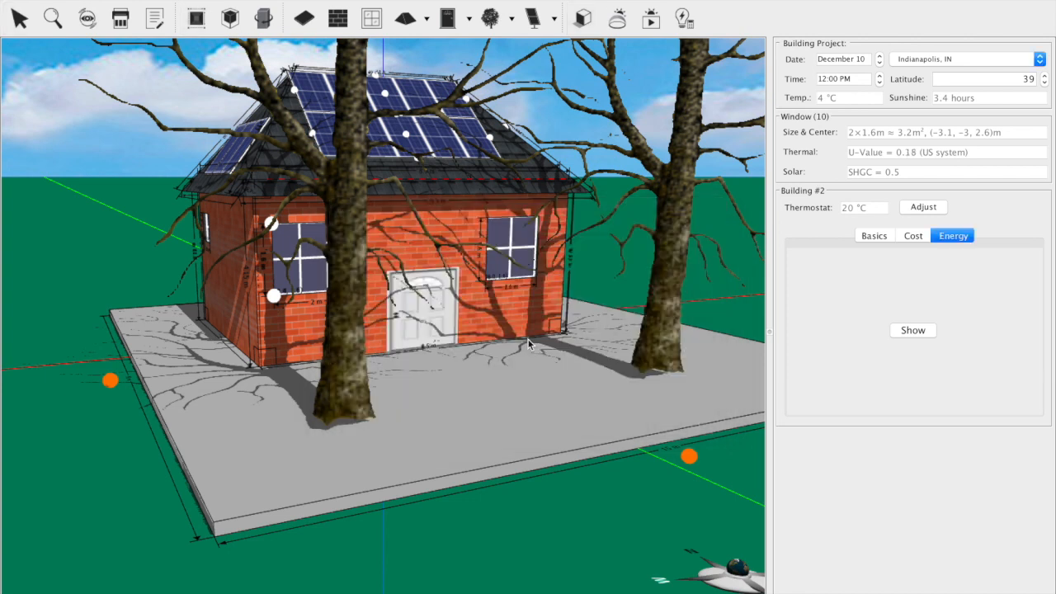
pyautogui.click(521, 221)
pyautogui.rightClick(512, 239)
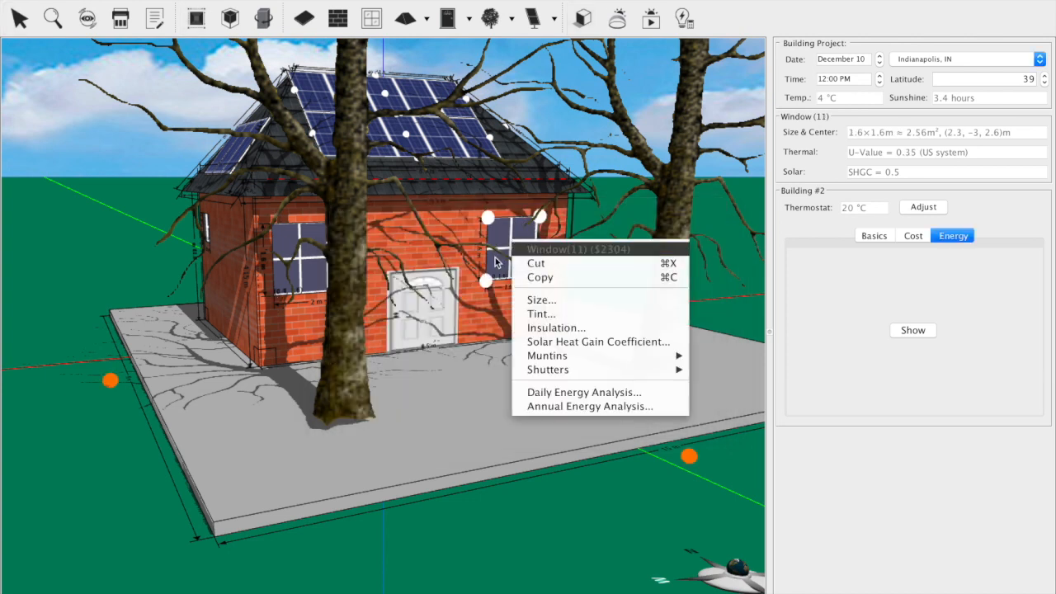
pyautogui.click(495, 258)
pyautogui.rightClick(505, 244)
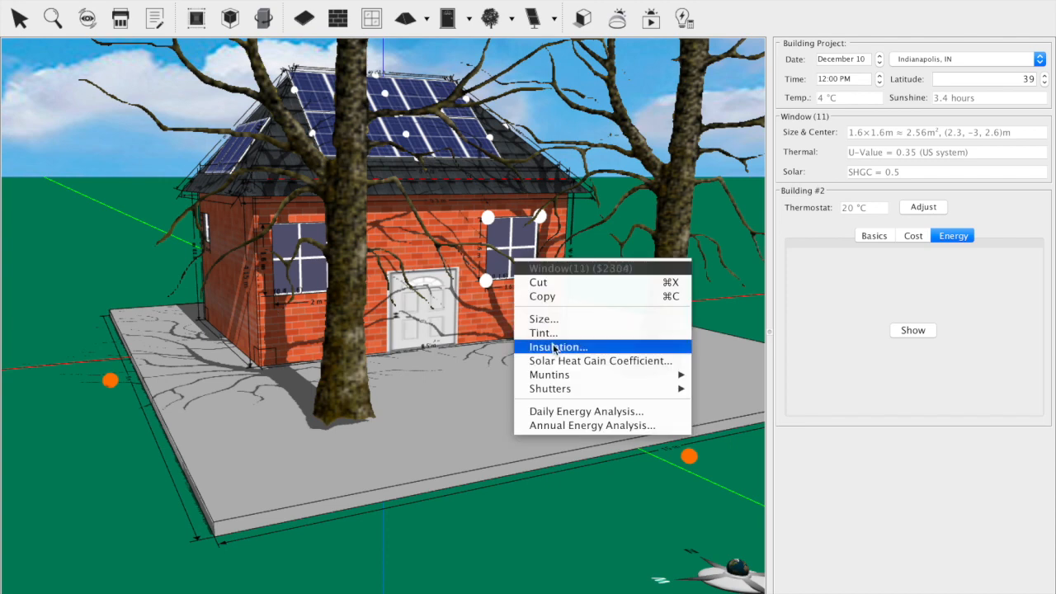
pyautogui.click(554, 347)
pyautogui.click(525, 337)
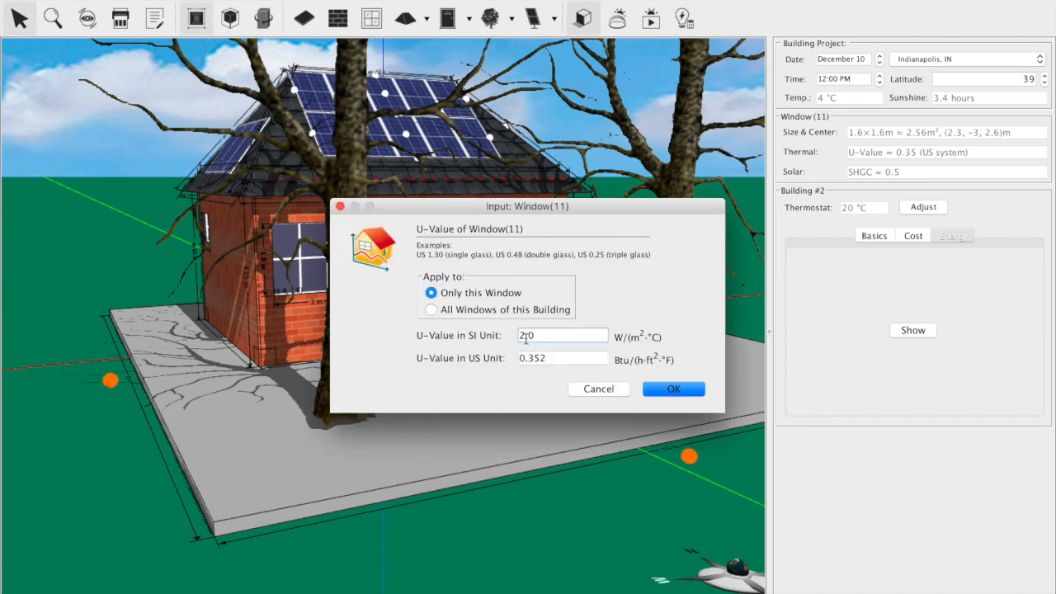
pyautogui.press('Return')
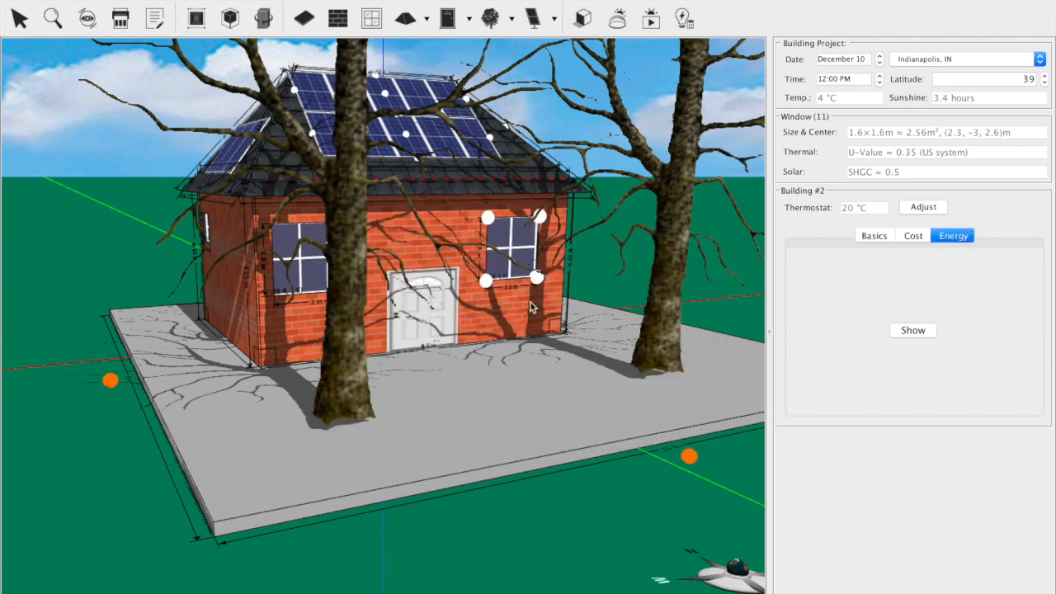
# Step: Set the U-value of only the south wall's east window to 1.0 W/(m²·°C)
pyautogui.rightClick(516, 274)
pyautogui.click(551, 365)
pyautogui.click(528, 336)
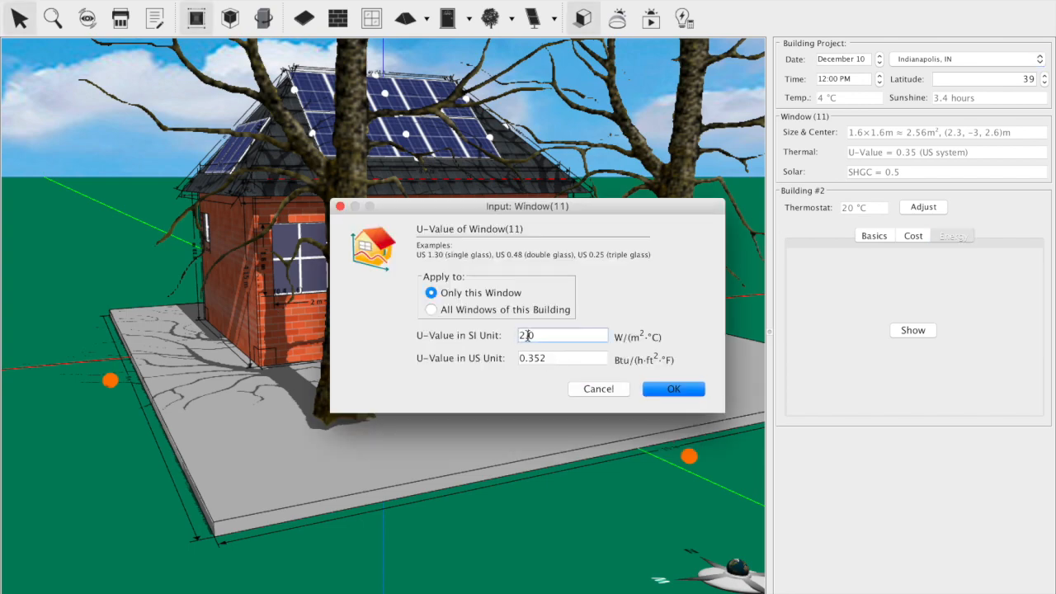
pyautogui.press('BackSpace')
pyautogui.press('BackSpace')
pyautogui.press('BackSpace')
pyautogui.write('1.0')
pyautogui.press('Return')
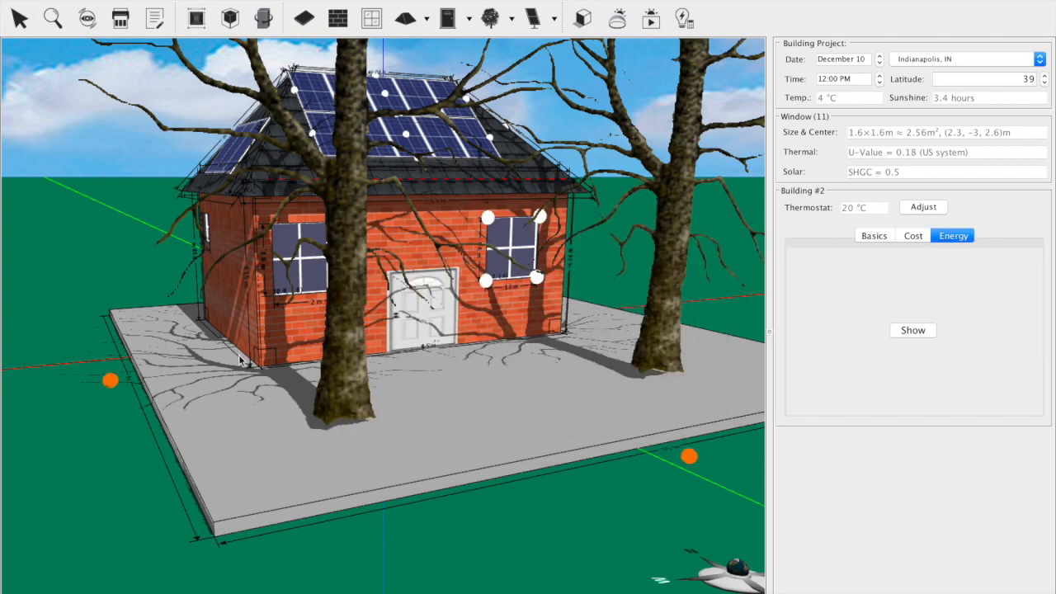
# Step: Set the U-value of only the small window on the west wall to 1 W/(m²·°C)
pyautogui.scroll(4, 92, 422)
pyautogui.scroll(-3, 93, 421)
pyautogui.moveTo(72, 425); pyautogui.dragTo(236, 488)
pyautogui.rightClick(266, 354)
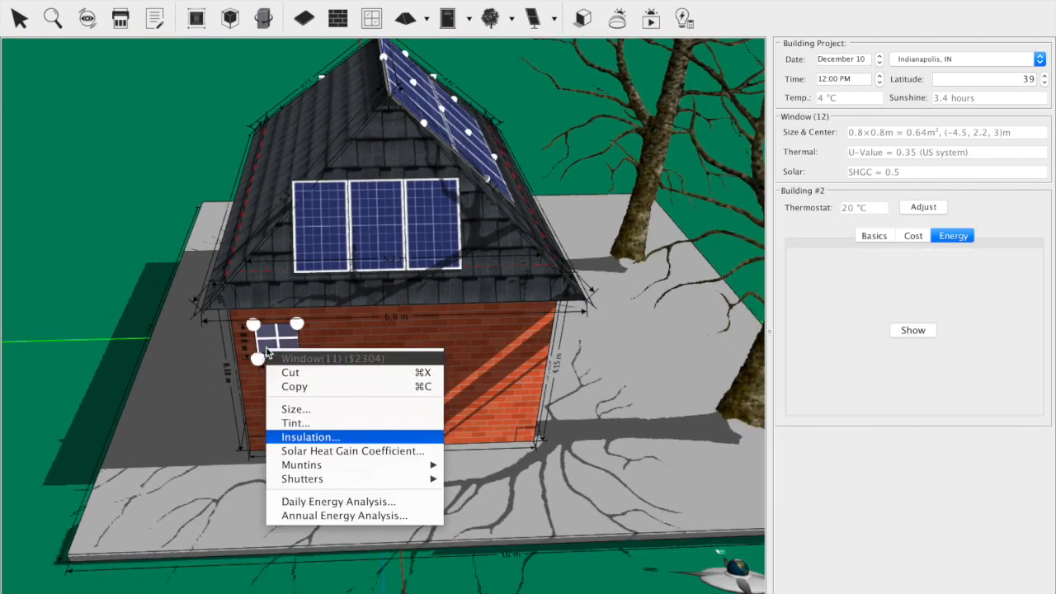
pyautogui.click(310, 440)
pyautogui.click(520, 335)
pyautogui.press('BackSpace')
pyautogui.write('1')
pyautogui.press('Return')
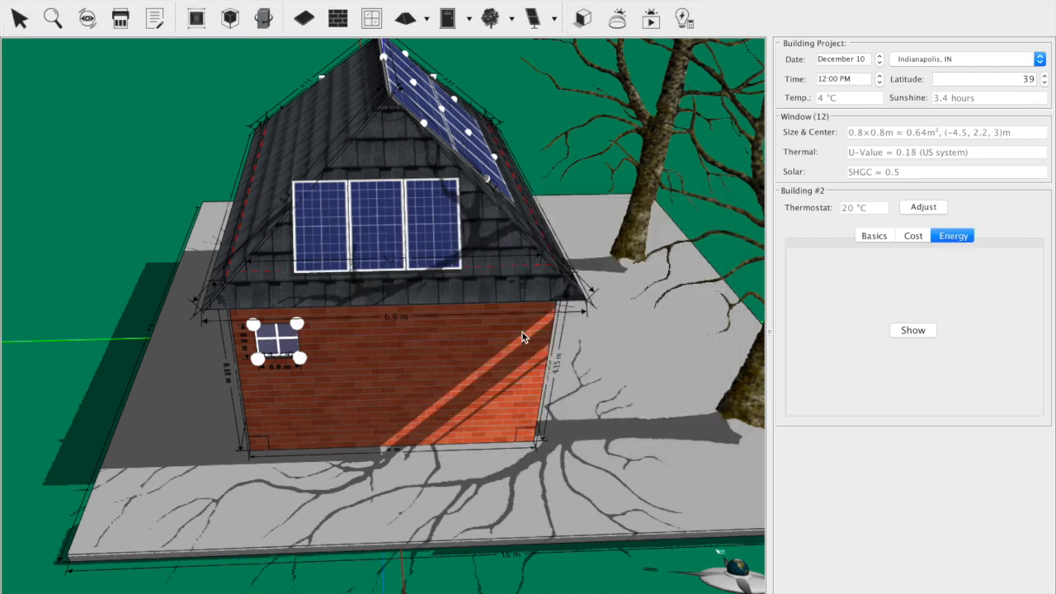
# Step: Set the U-value of only the small window on the east wall to 1 W/(m²·°C)
pyautogui.moveTo(77, 294); pyautogui.dragTo(616, 231)
pyautogui.click(447, 200)
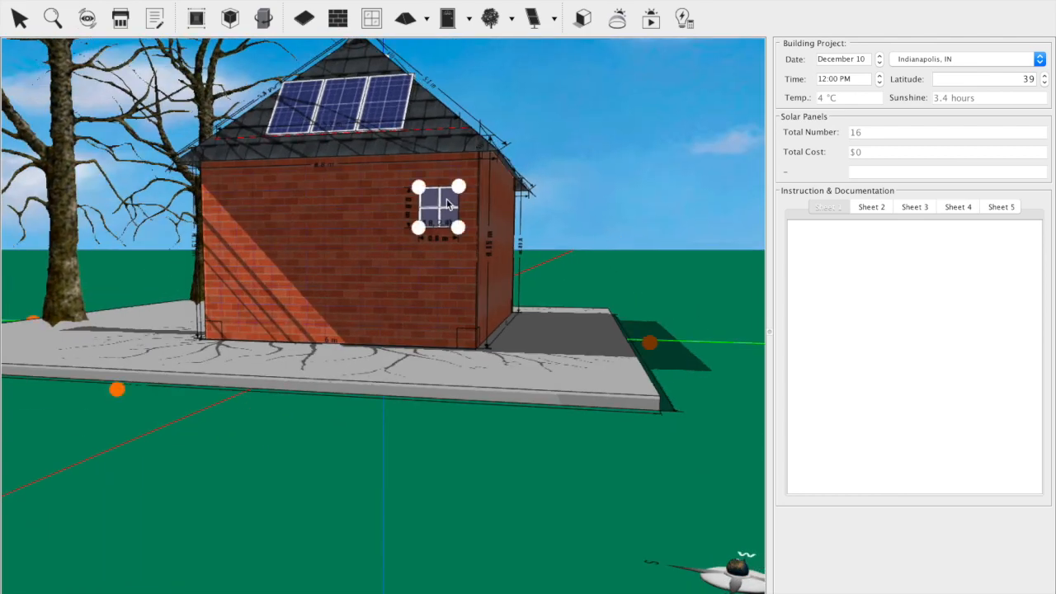
pyautogui.rightClick(446, 200)
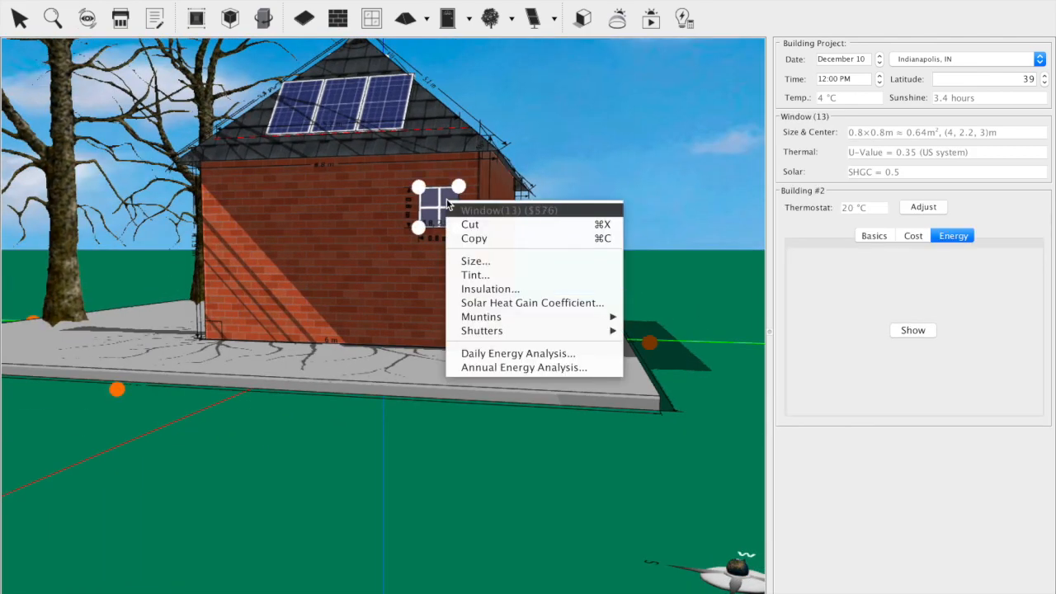
pyautogui.click(495, 288)
pyautogui.click(527, 334)
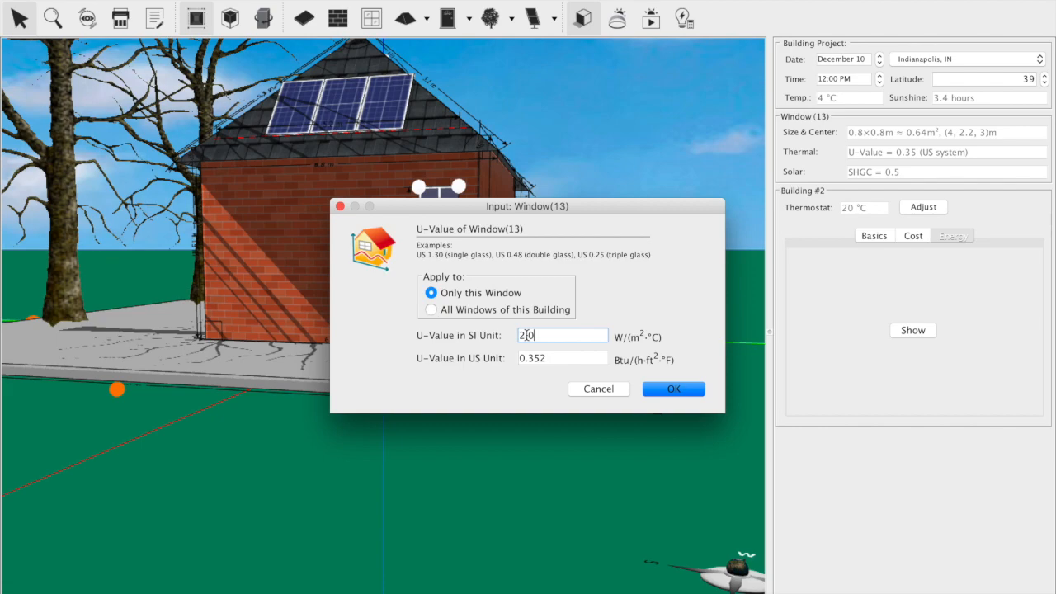
pyautogui.press('BackSpace')
pyautogui.write('1')
pyautogui.press('Return')
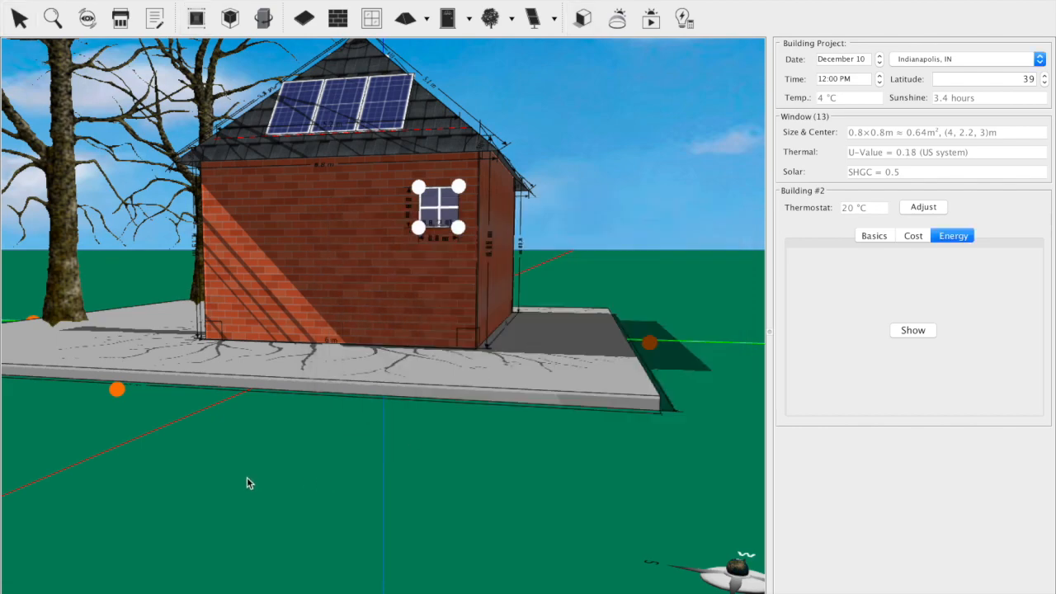
# Step: Run the annual energy analysis for the house, examine its net energy and monthly curves, and close the results
pyautogui.click(330, 518)
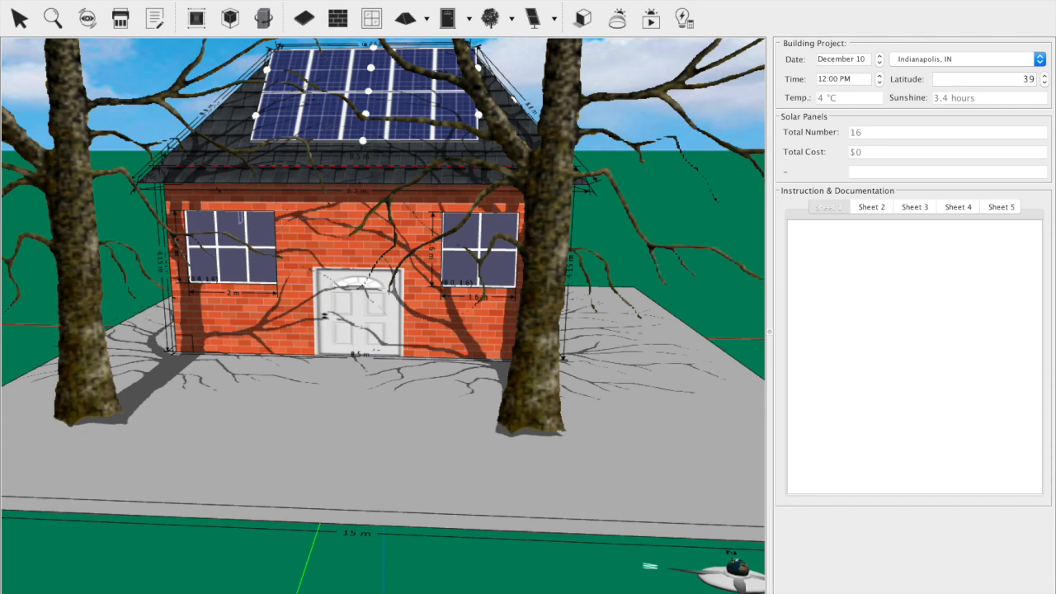
pyautogui.click(220, 0)
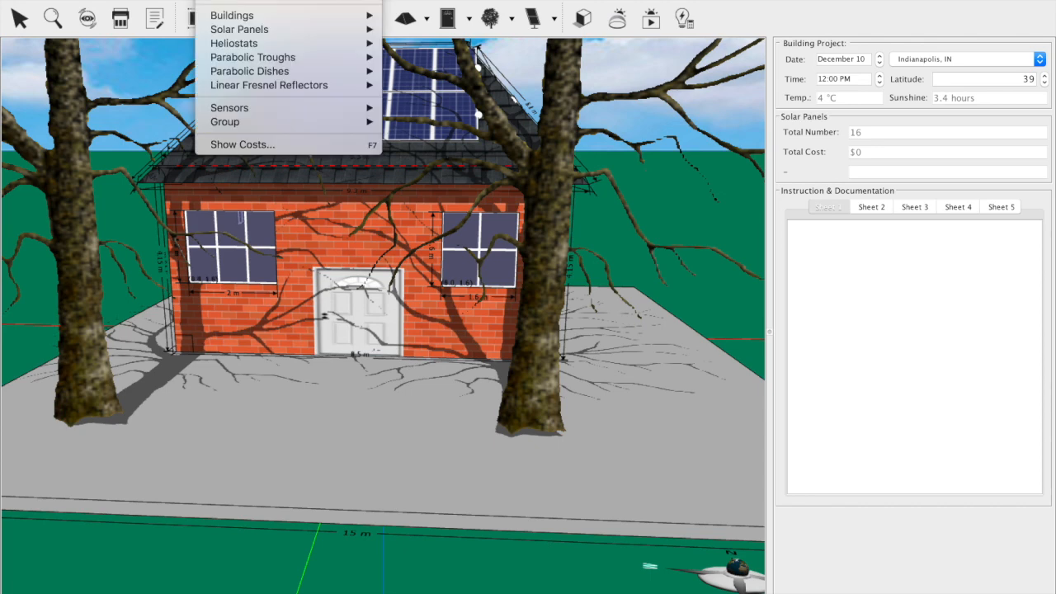
pyautogui.moveTo(355, 15)
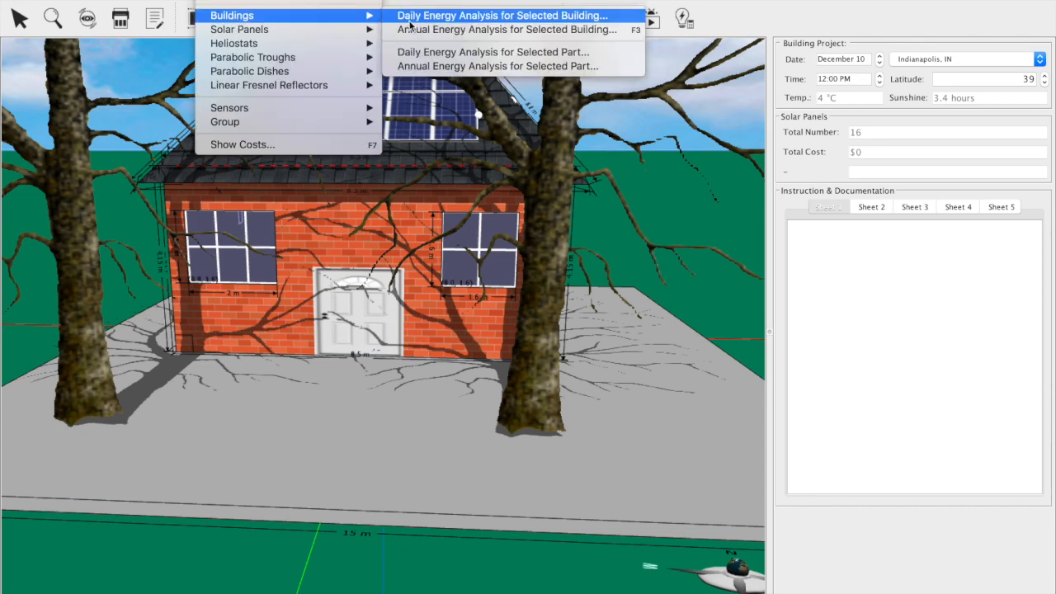
pyautogui.click(415, 29)
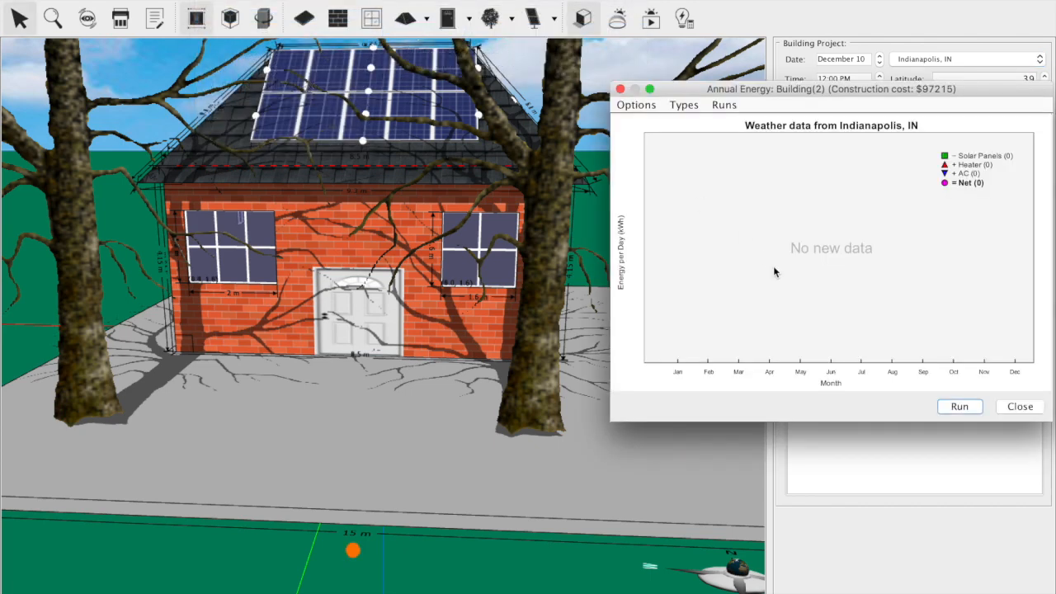
pyautogui.click(970, 406)
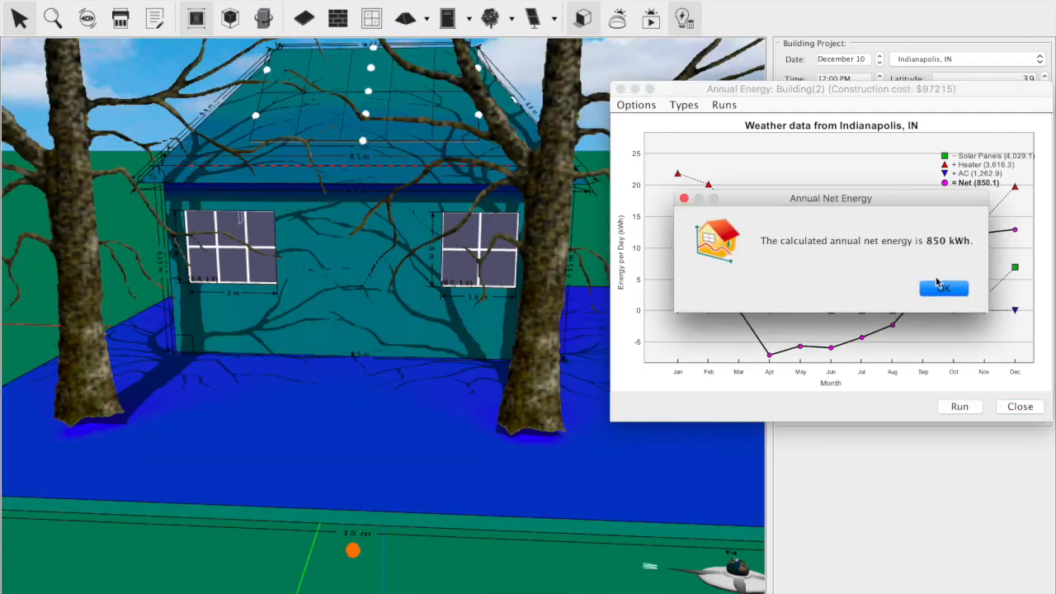
pyautogui.click(942, 287)
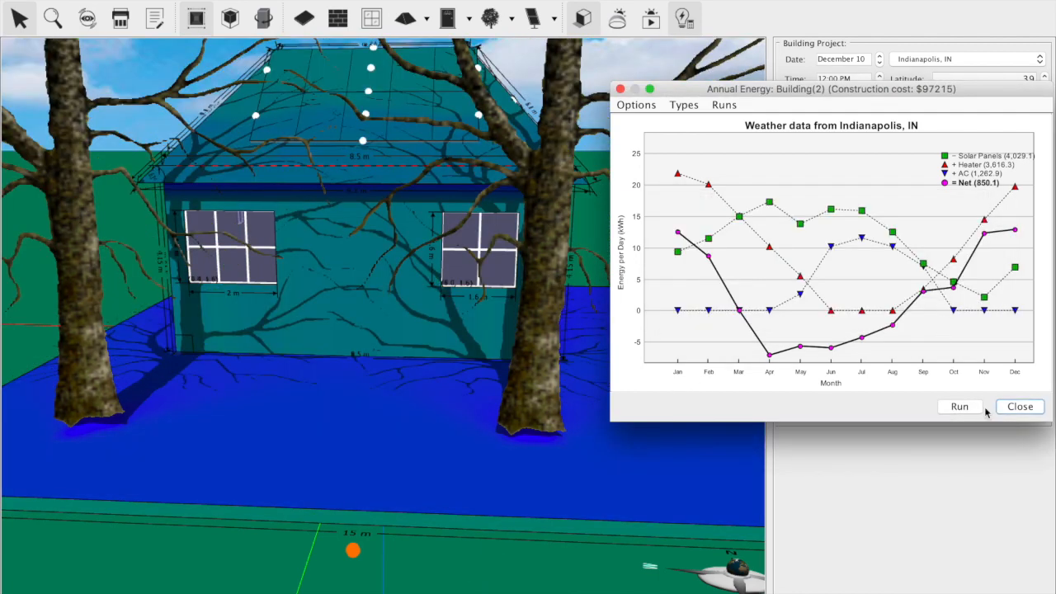
pyautogui.click(1019, 406)
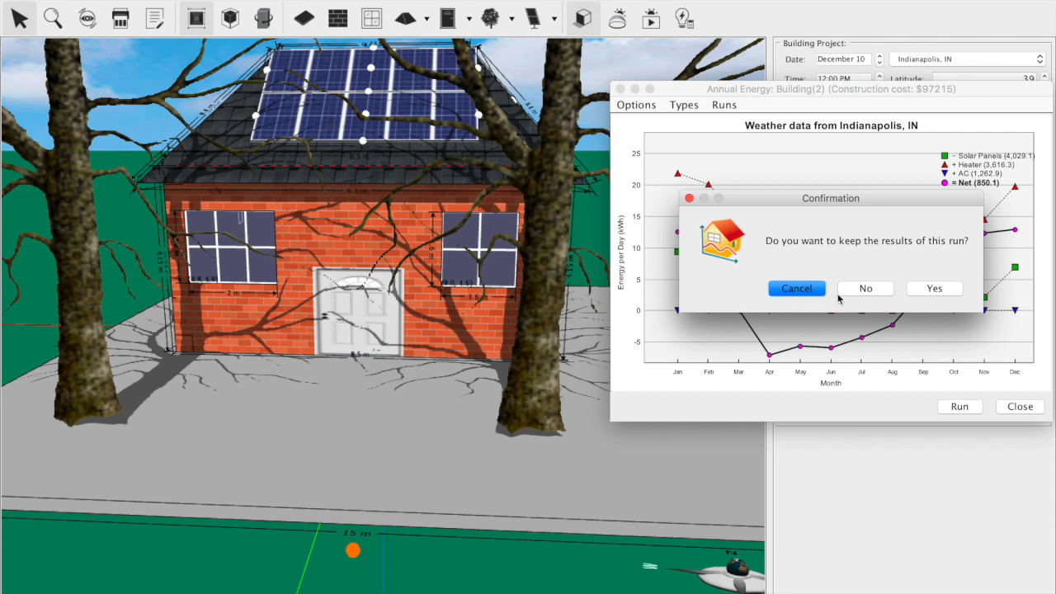
pyautogui.click(690, 198)
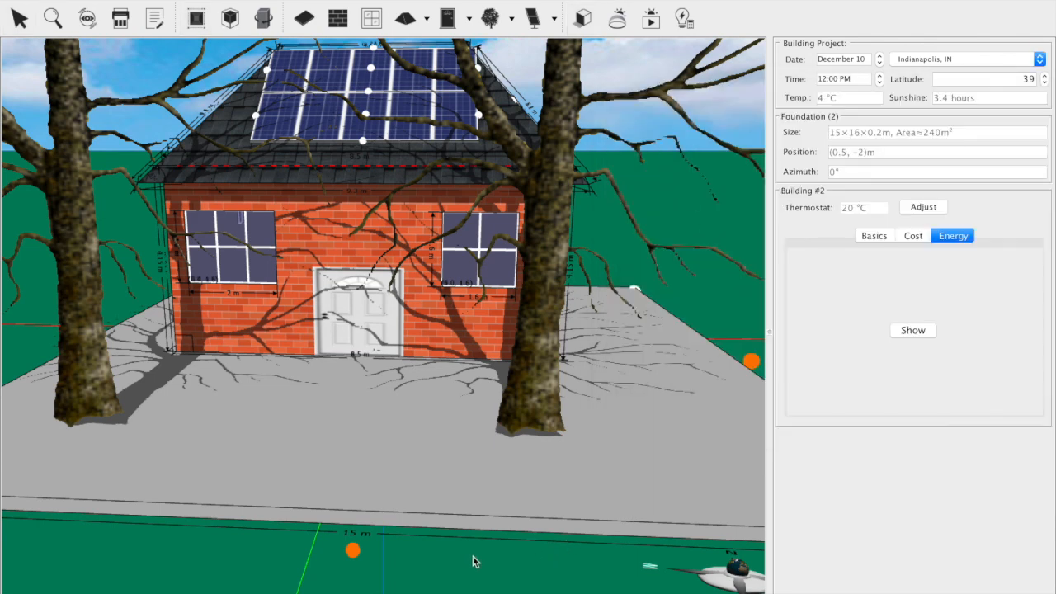
pyautogui.scroll(-3, 473, 560)
pyautogui.moveTo(363, 472); pyautogui.dragTo(334, 552)
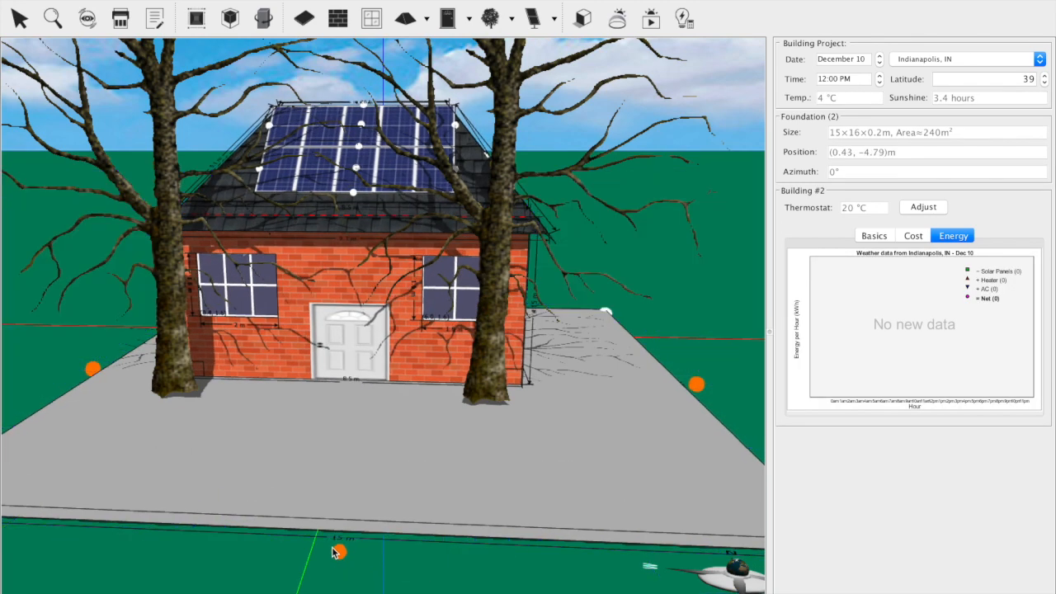
pyautogui.press('super+z')
# Step: Enlarge the foundation by pulling its two front corners farther south, away from the house
pyautogui.click(365, 425)
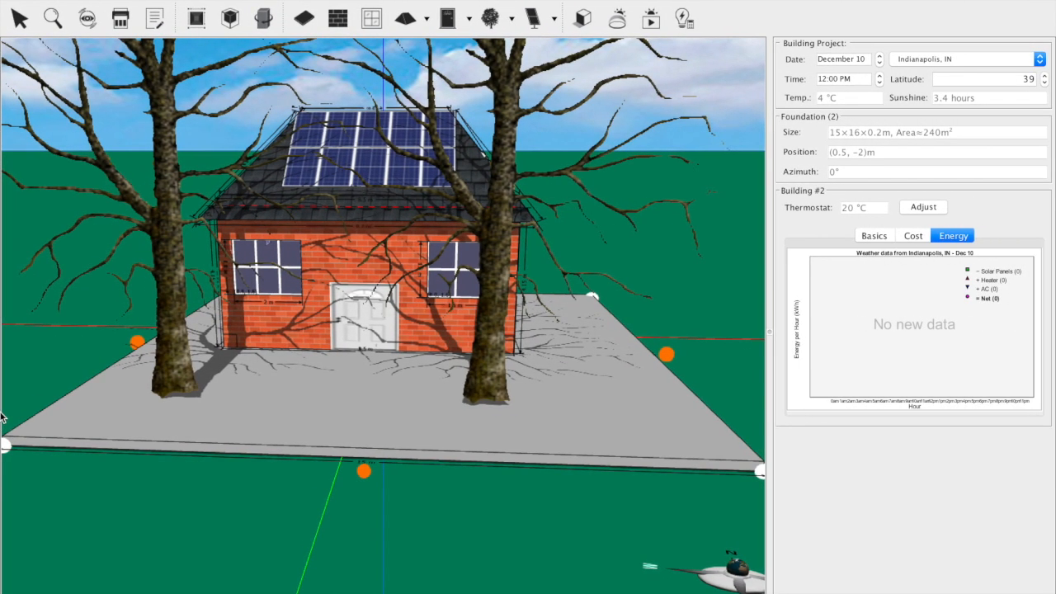
pyautogui.scroll(3, 113, 473)
pyautogui.scroll(-5, 113, 473)
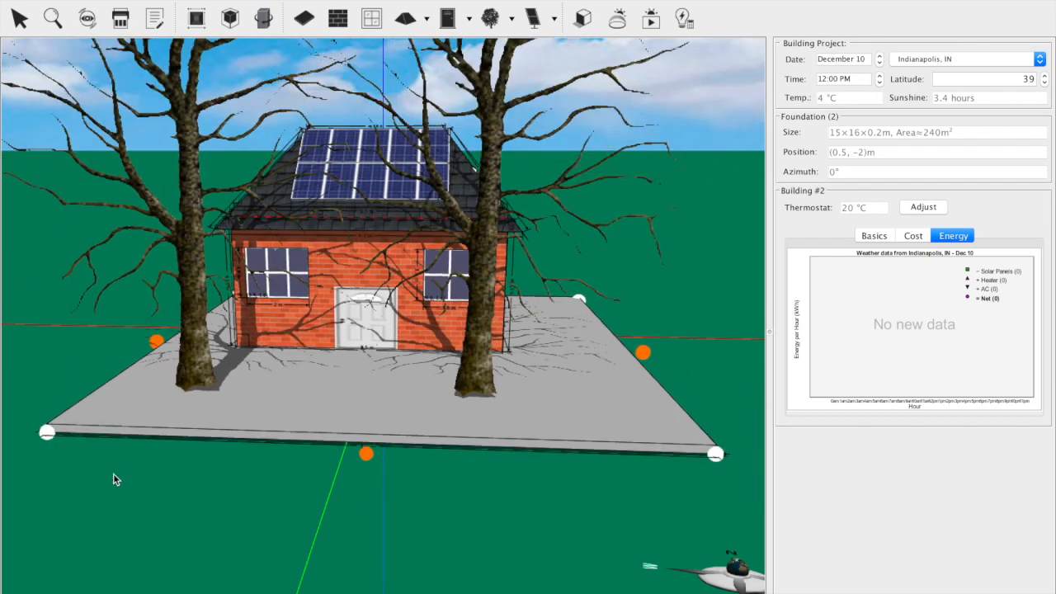
pyautogui.moveTo(71, 427); pyautogui.dragTo(23, 452)
pyautogui.moveTo(702, 462); pyautogui.dragTo(702, 501)
# Step: Move both Elm trees farther south from the house, putting the west one at about (-3.7, -11.4) m
pyautogui.click(472, 383)
pyautogui.moveTo(472, 382); pyautogui.dragTo(487, 427)
pyautogui.moveTo(207, 365); pyautogui.dragTo(171, 426)
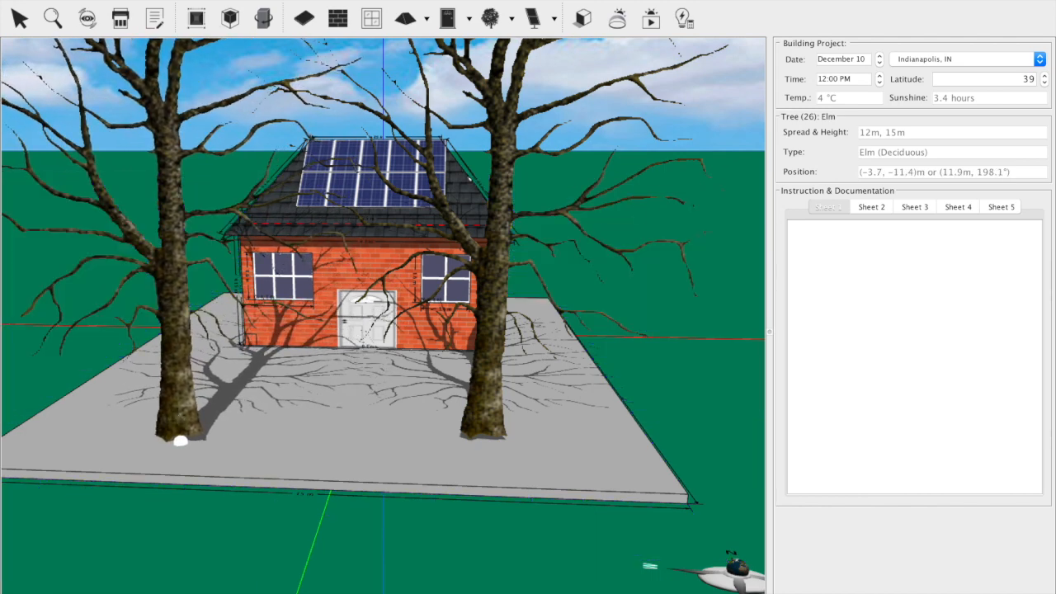
# Step: Run the annual energy analysis for the house with the relocated trees, examine its net energy and monthly curves, and close the results
pyautogui.click(220, 0)
pyautogui.moveTo(276, 0)
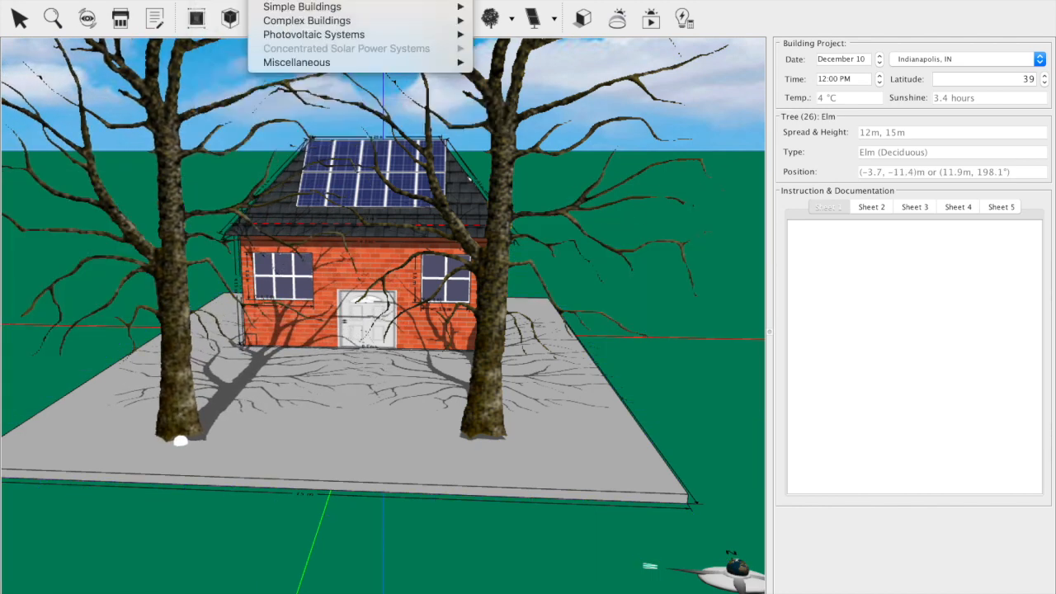
pyautogui.moveTo(221, 0)
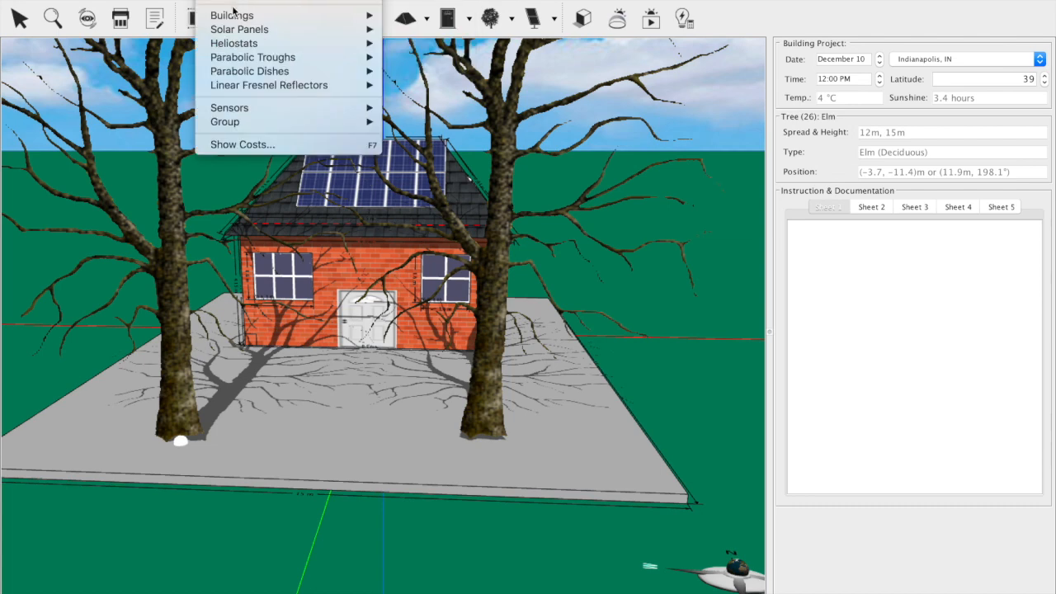
pyautogui.click(495, 29)
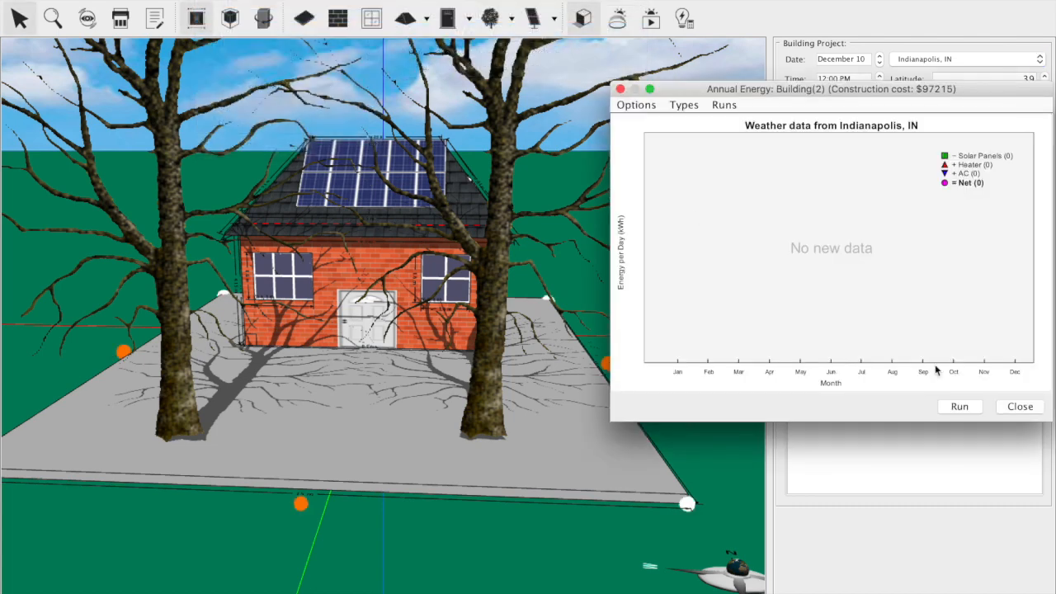
pyautogui.click(960, 406)
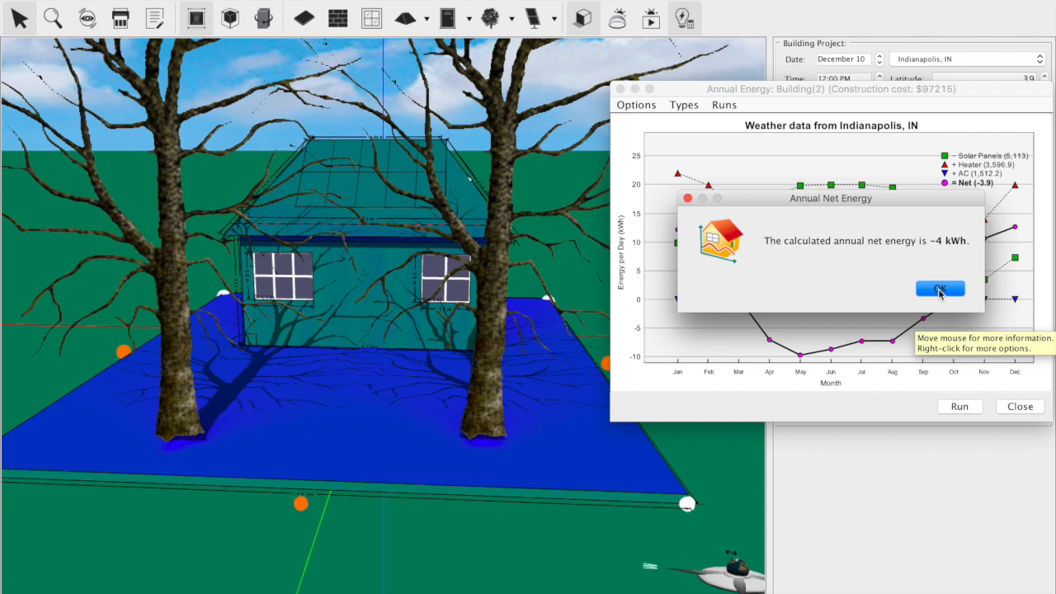
pyautogui.click(940, 291)
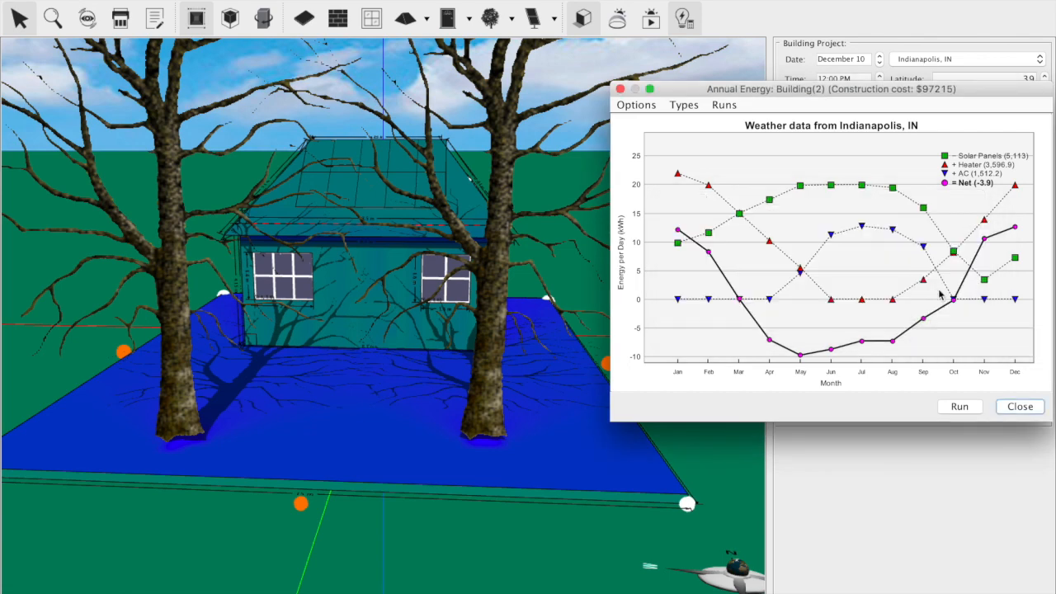
pyautogui.click(1021, 411)
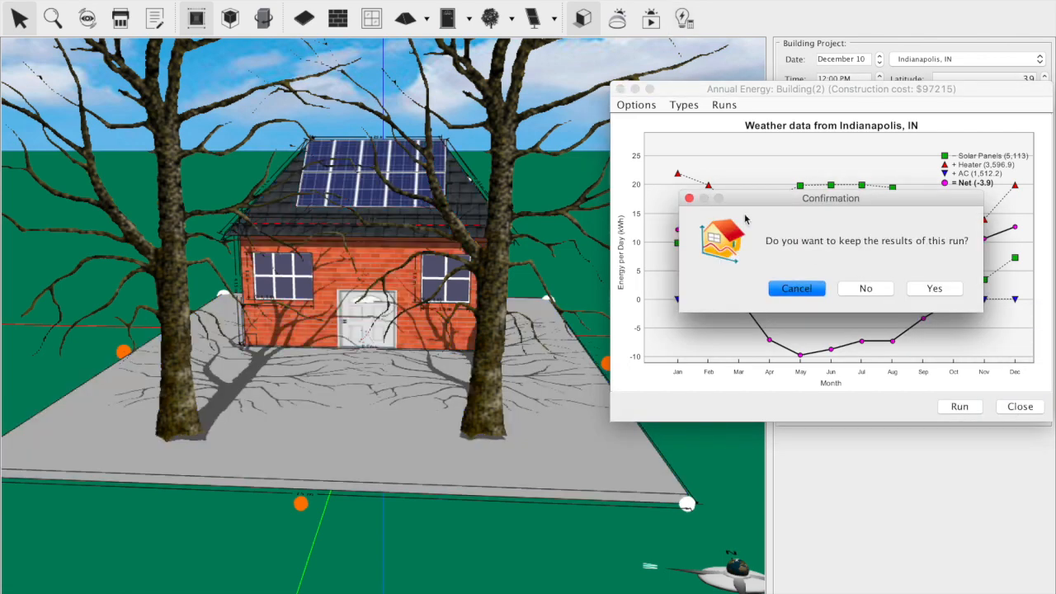
pyautogui.click(689, 200)
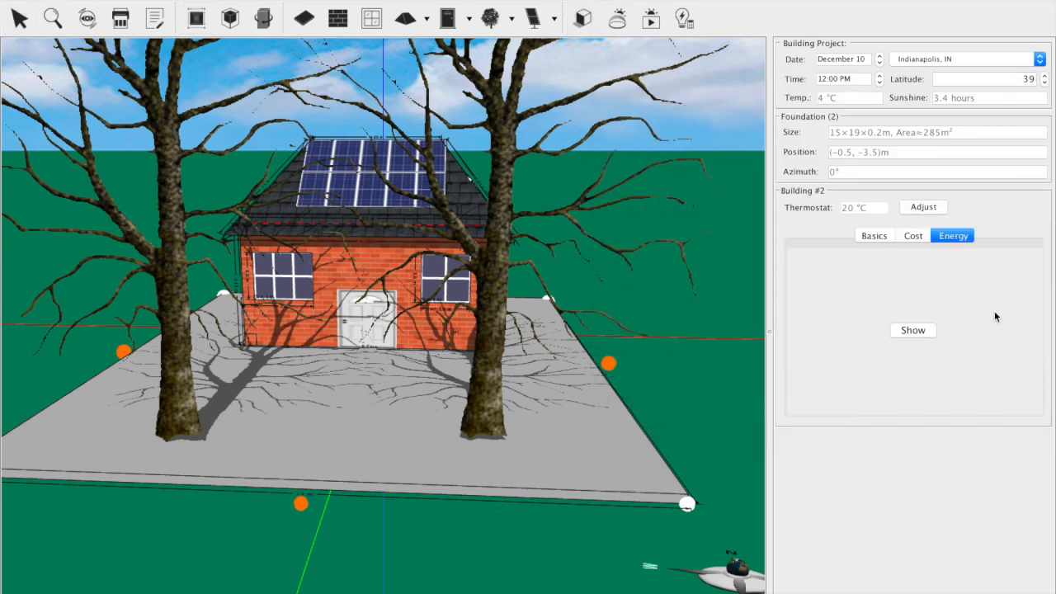
# Step: Show the construction cost breakdown of the house and examine each component's share
pyautogui.click(913, 237)
pyautogui.click(920, 332)
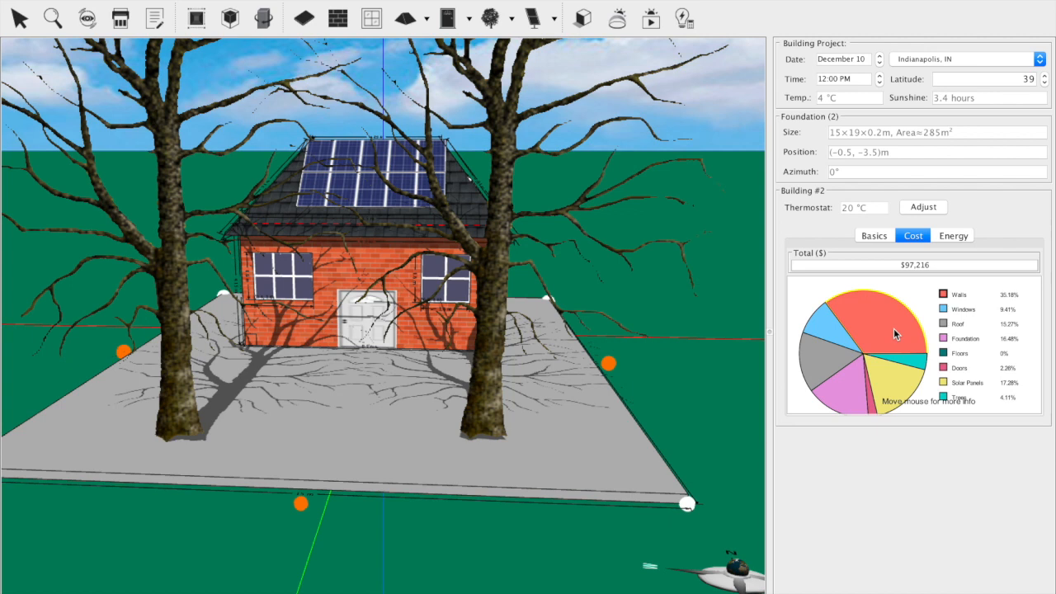
pyautogui.moveTo(895, 332)
pyautogui.click(356, 150)
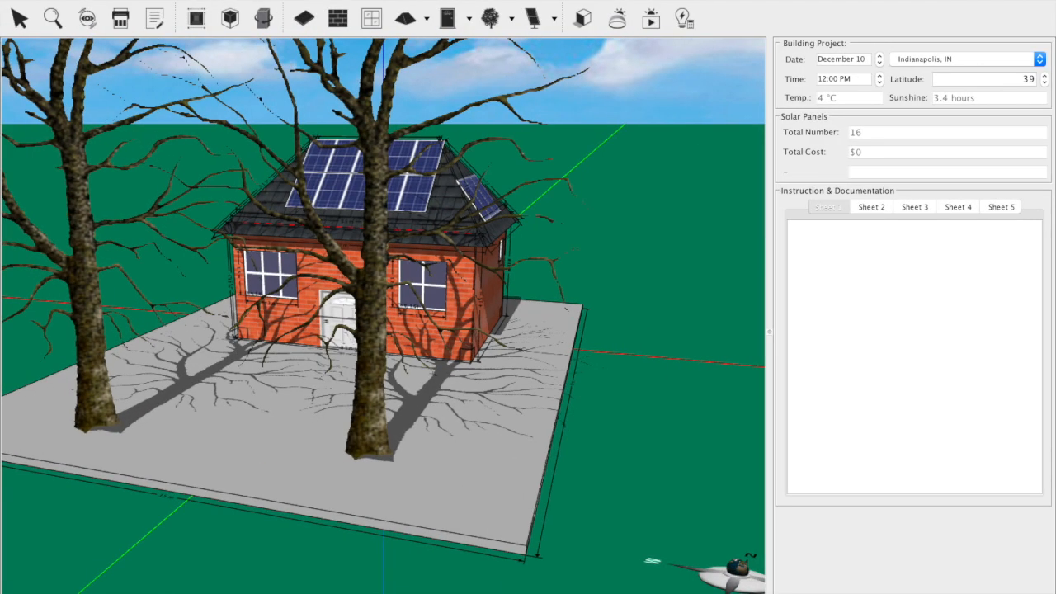
# Step: Open the Colonial example building without saving the changes to the current house
pyautogui.click(112, 0)
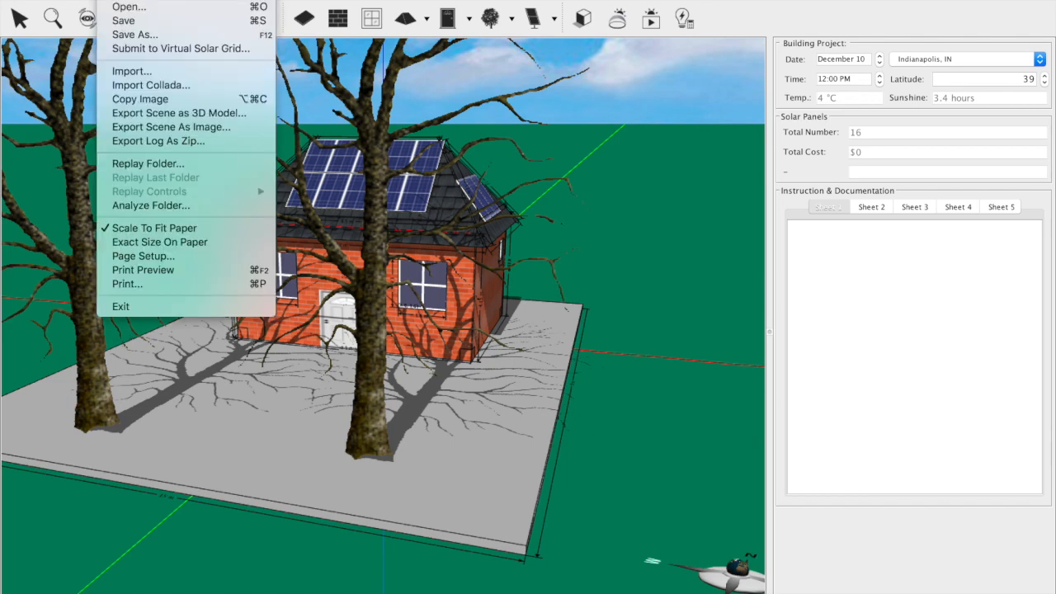
pyautogui.moveTo(141, 0)
pyautogui.moveTo(173, 0)
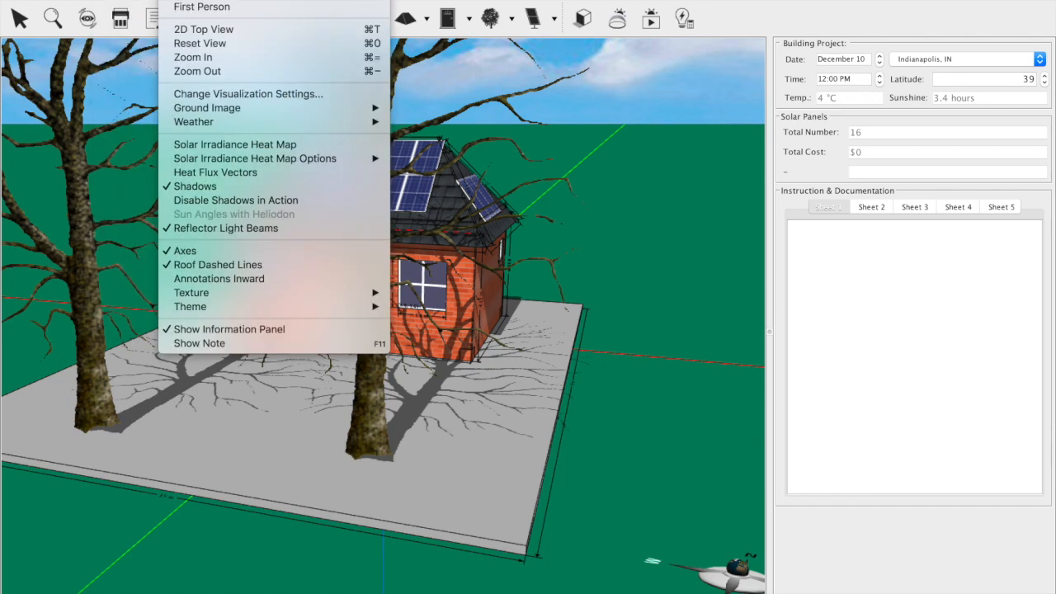
pyautogui.moveTo(271, 0)
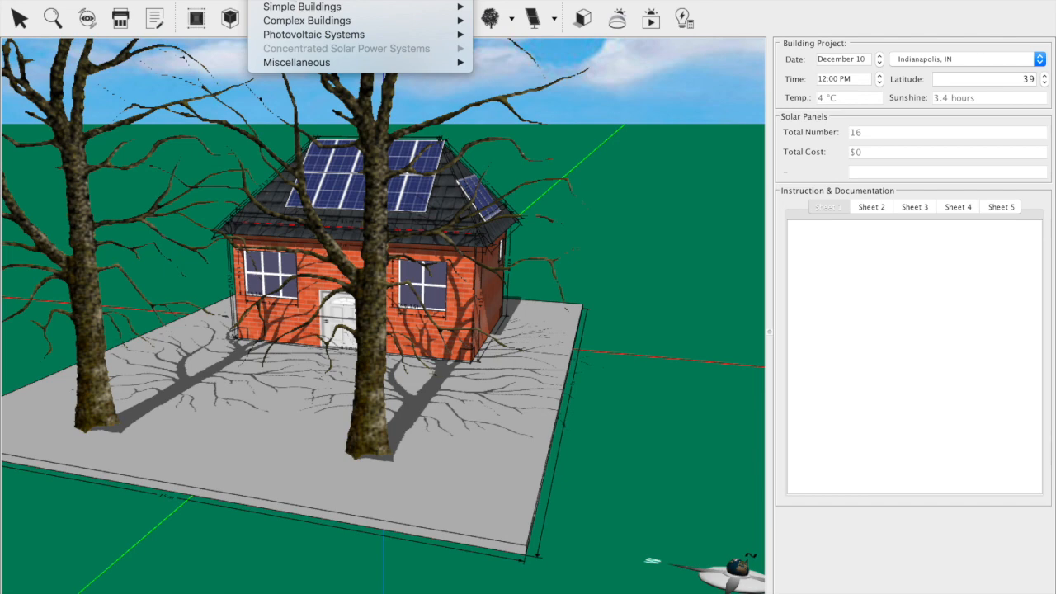
pyautogui.moveTo(328, 12)
pyautogui.click(515, 61)
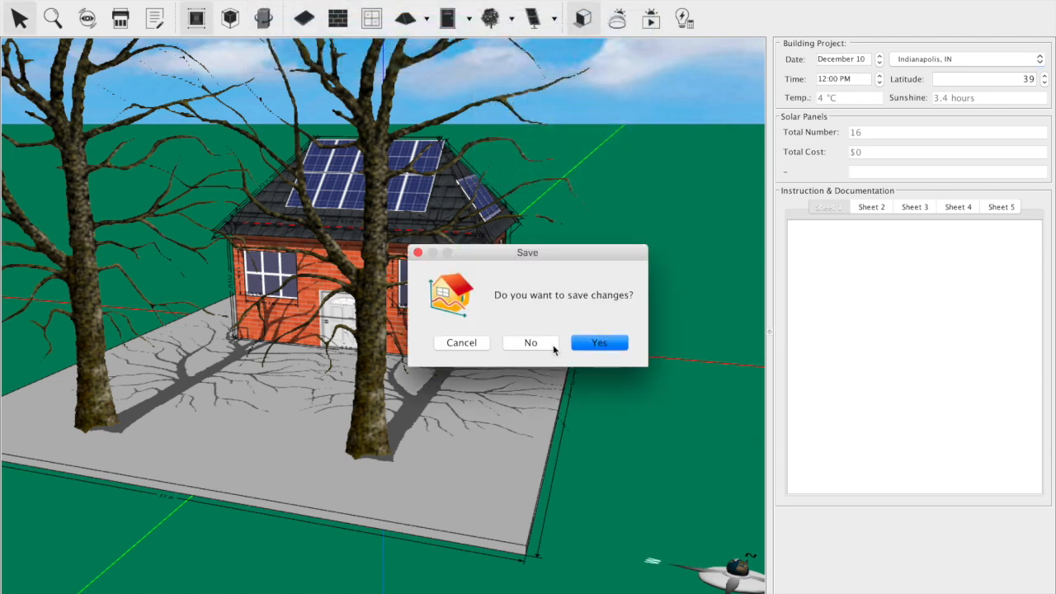
pyautogui.click(552, 343)
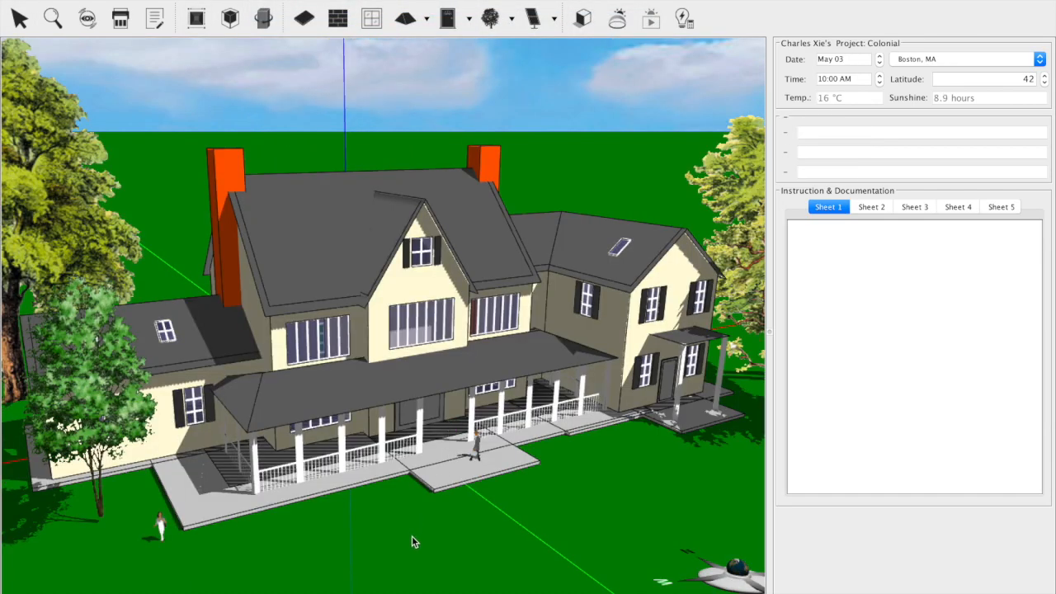
# Step: Move the central gabled section forward out of the colonial house to about (1.18, -14.45) m, and back to about (1.39, -8.82) m
pyautogui.click(438, 473)
pyautogui.moveTo(443, 487); pyautogui.dragTo(467, 492)
pyautogui.moveTo(531, 488); pyautogui.dragTo(643, 546)
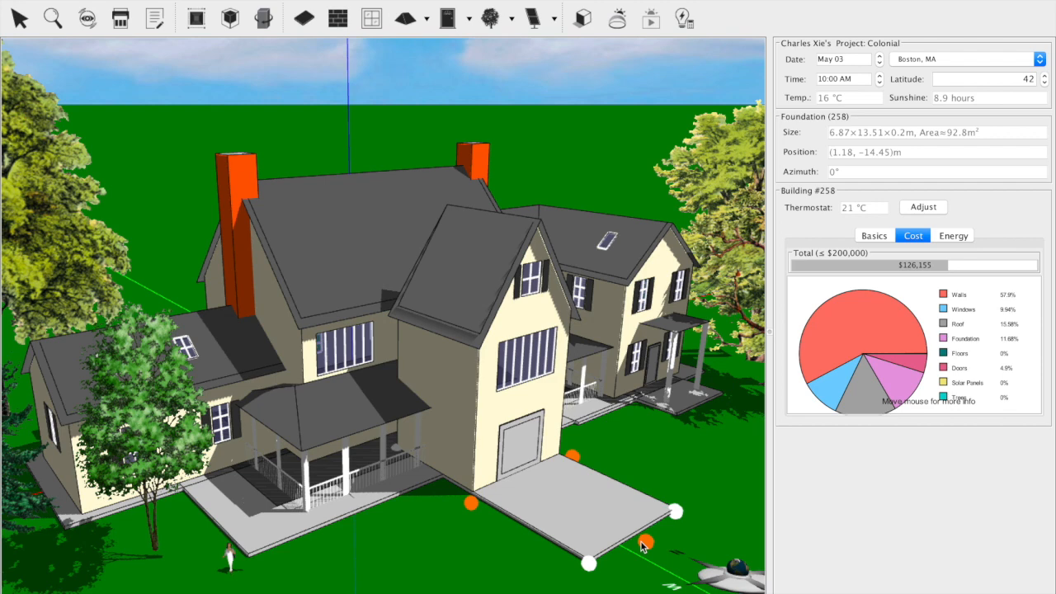
pyautogui.moveTo(646, 541); pyautogui.dragTo(555, 493)
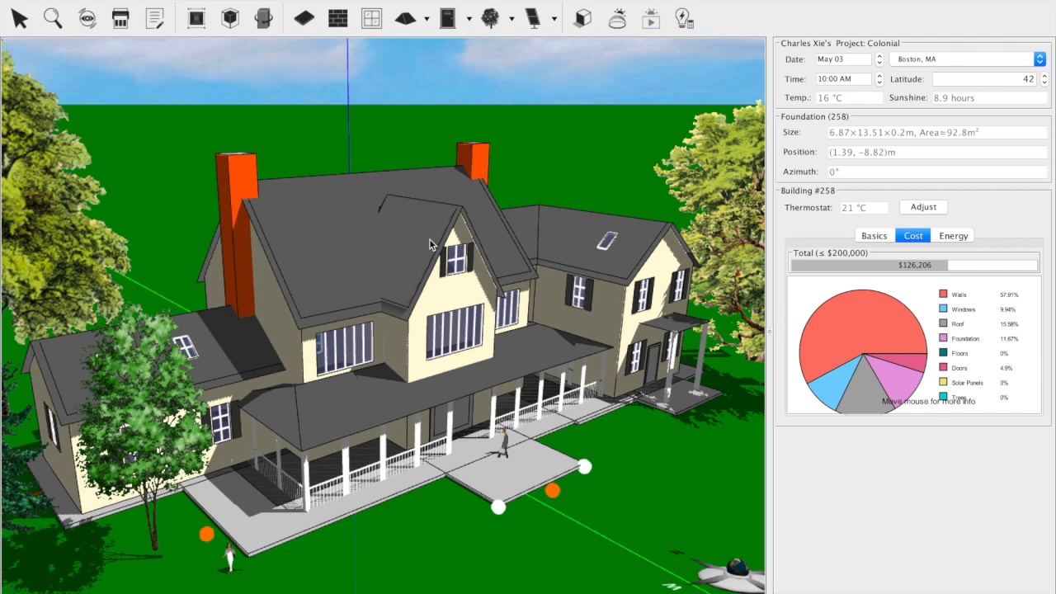